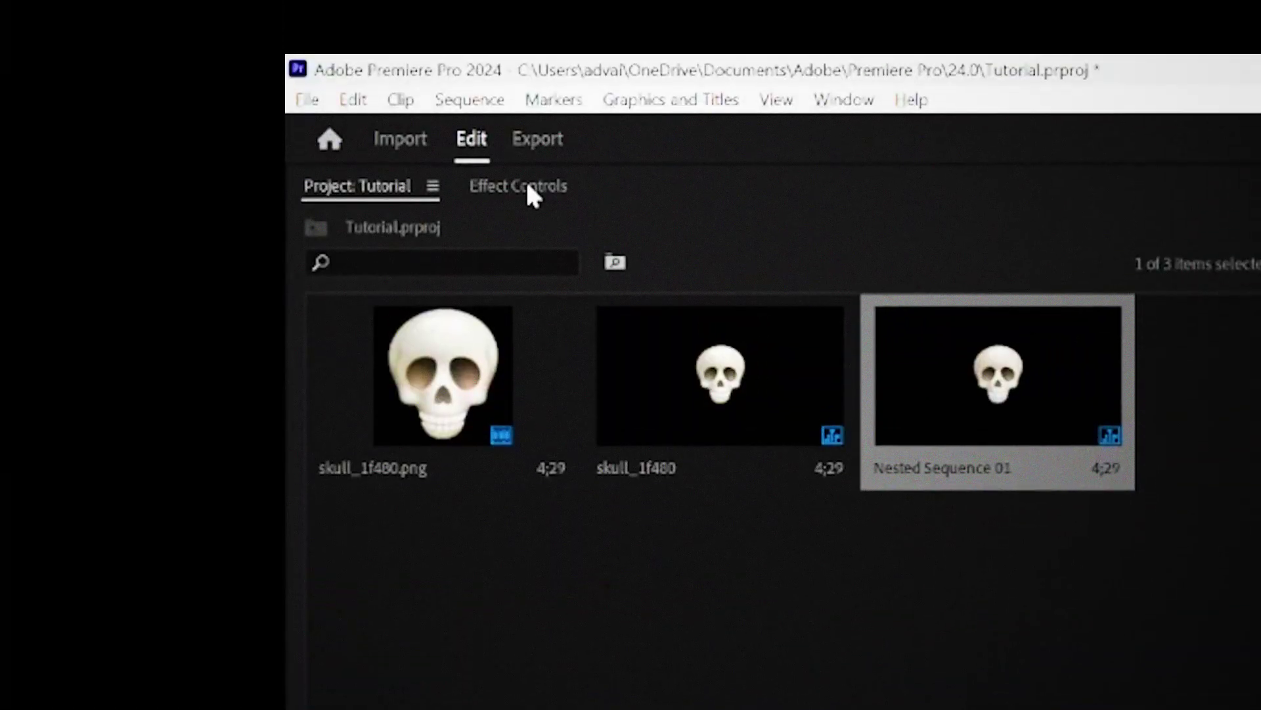
Enable Position keyframing for the Nested Sequence 01 clip in Effect Controls, starting at the clip's first frame.
click(529, 191)
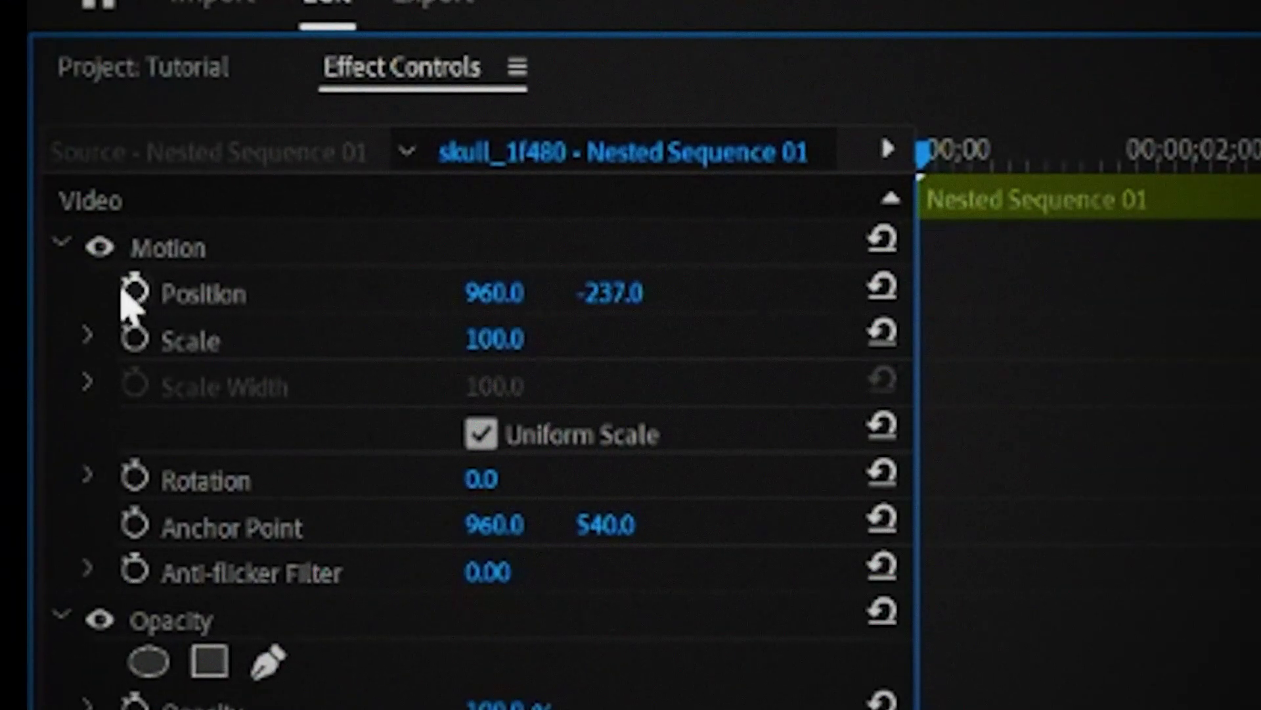
click(13, 206)
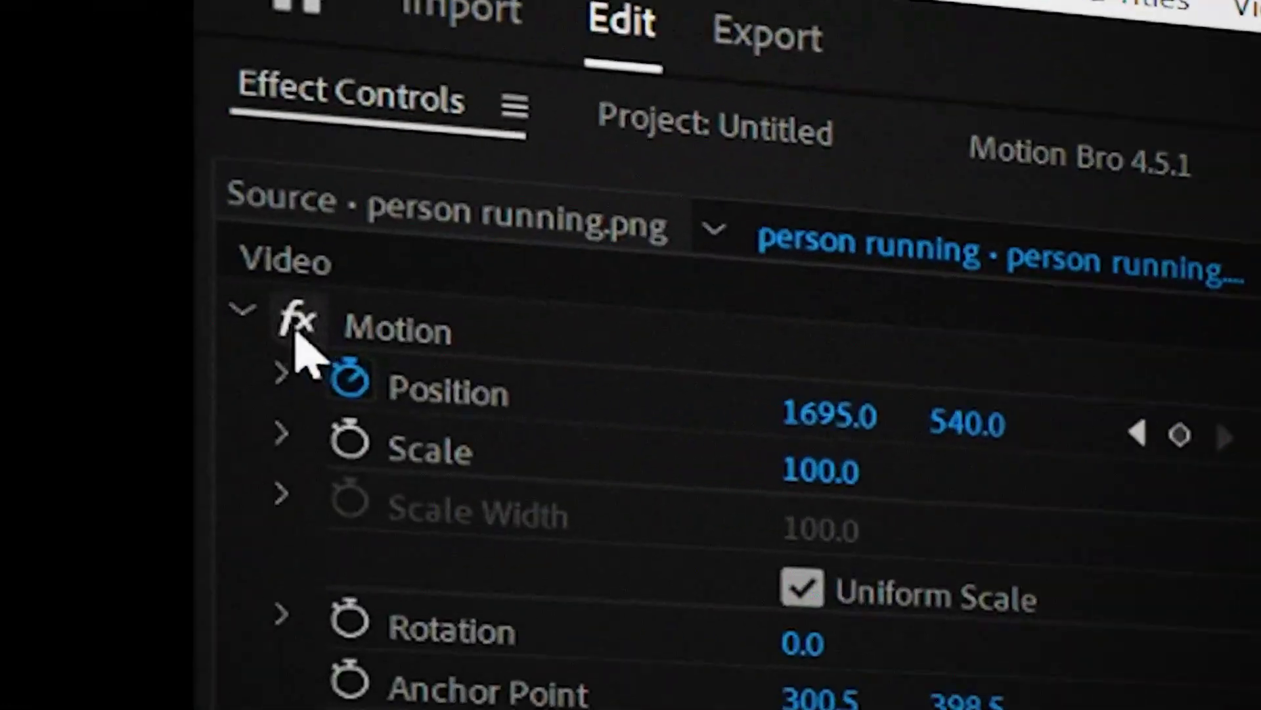
Expand the Position property under Motion to display its velocity graph.
click(283, 372)
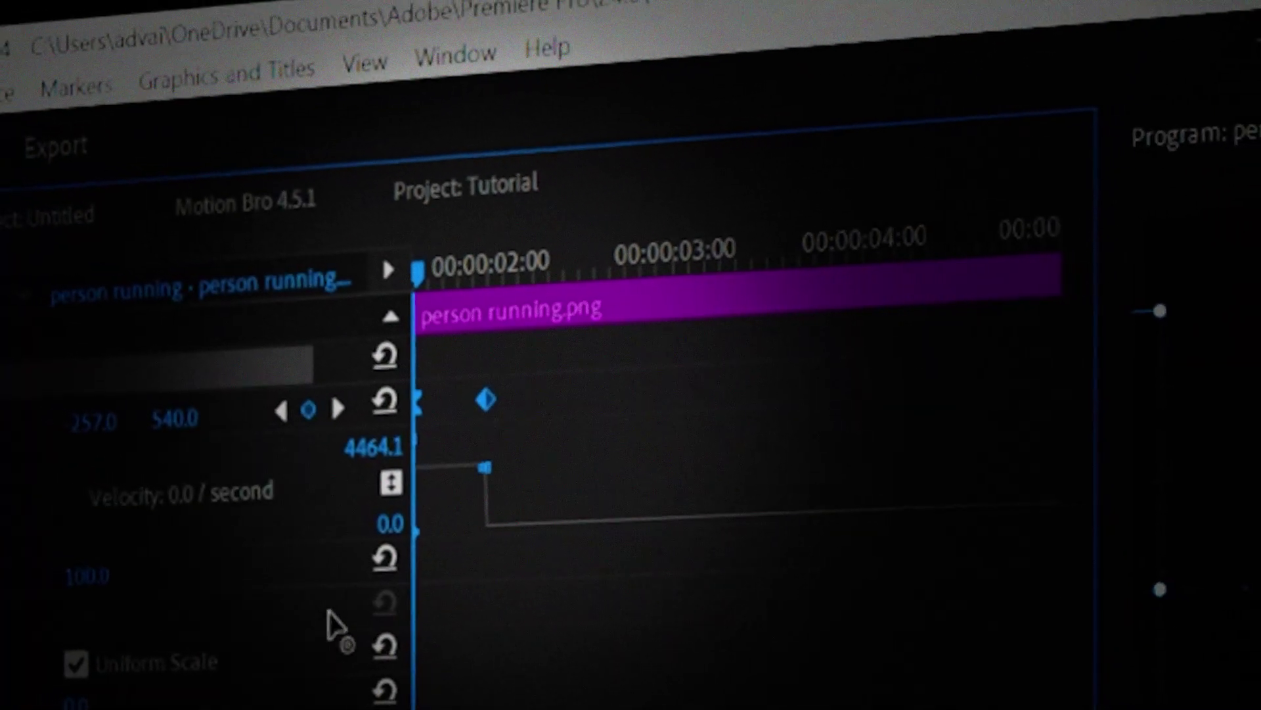
Drag the Position velocity handles so the speed forms a smooth eased bell curve.
drag(485, 470, 453, 506)
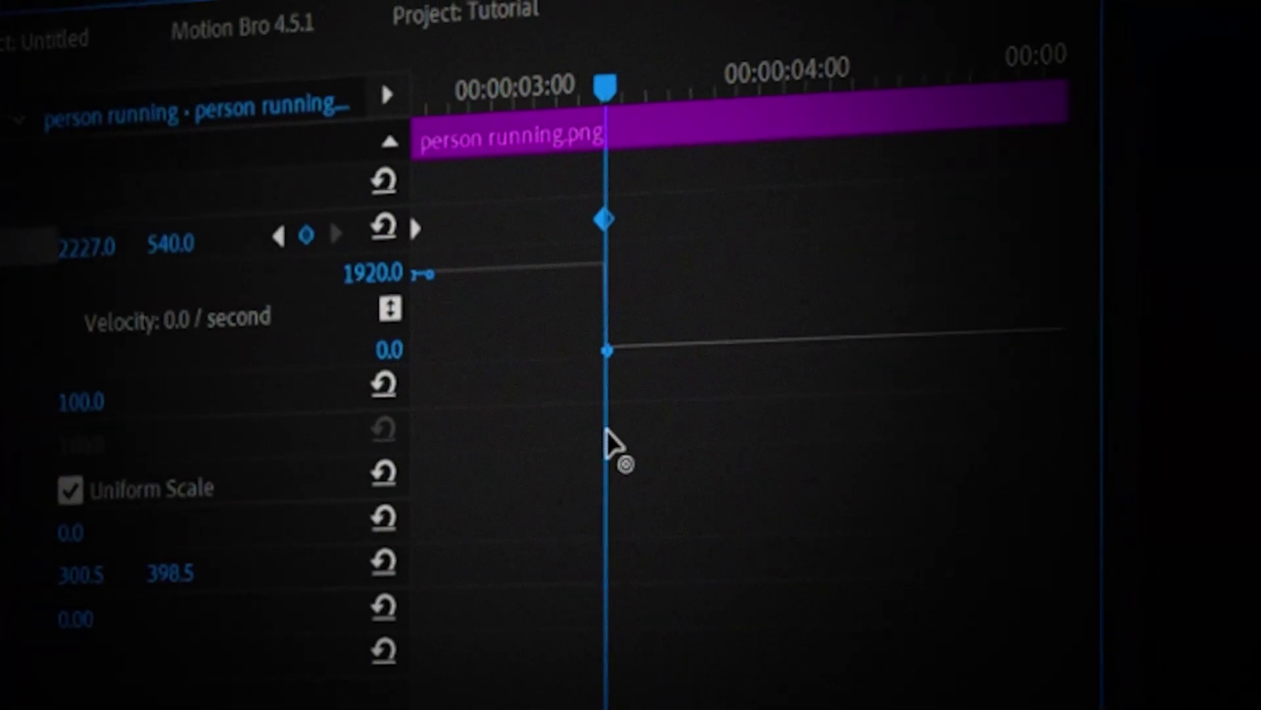
drag(427, 279, 519, 410)
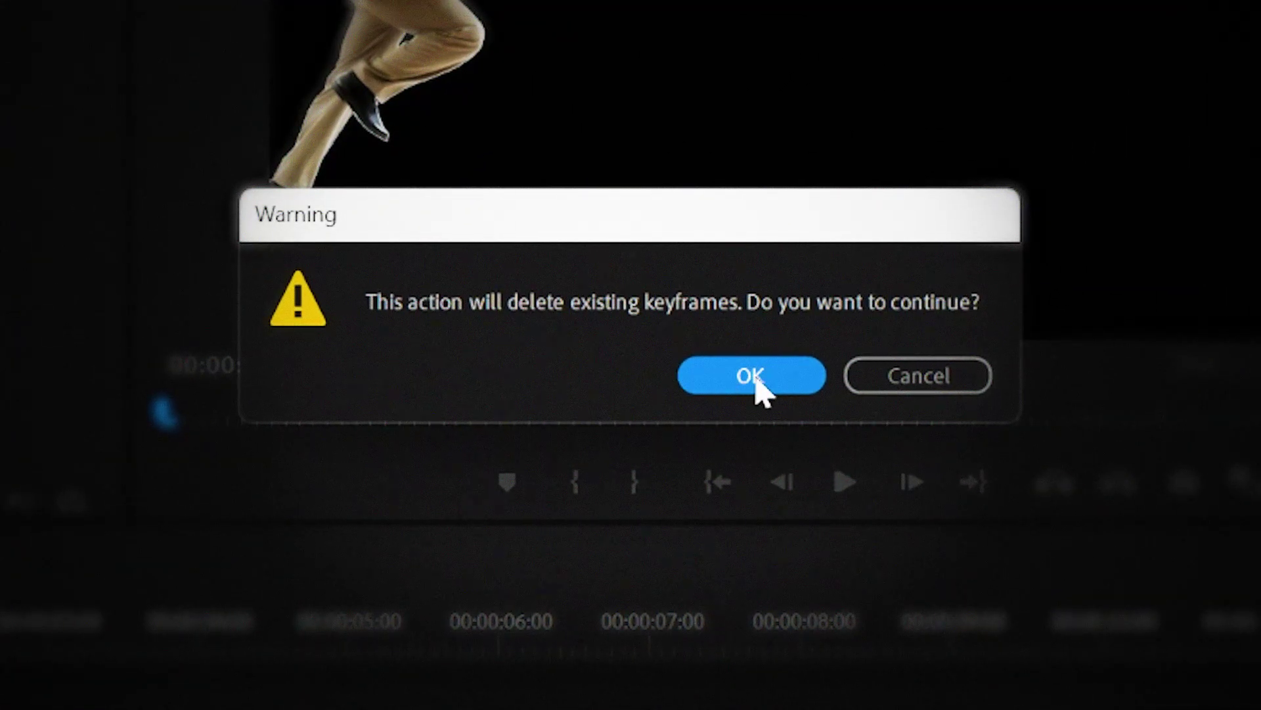
Dismiss the warning and apply Transform to the person running clip, with Shutter Angle 360.
click(756, 382)
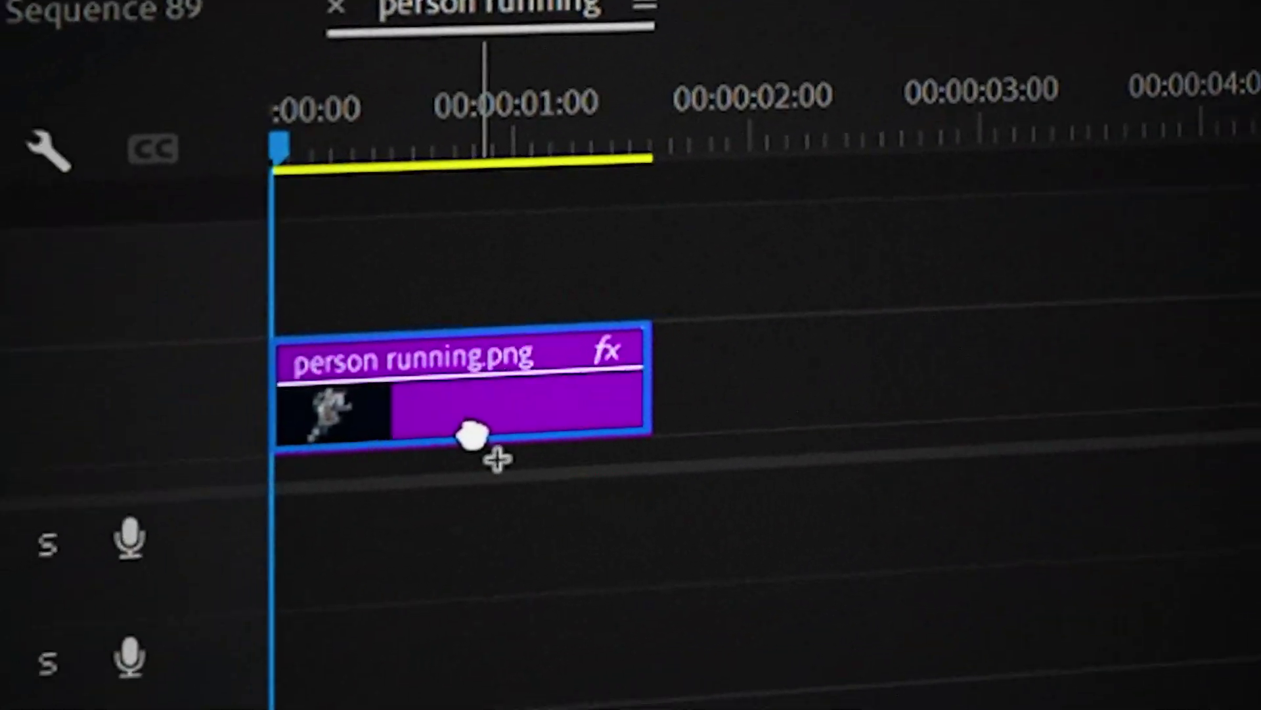
drag(496, 456, 554, 372)
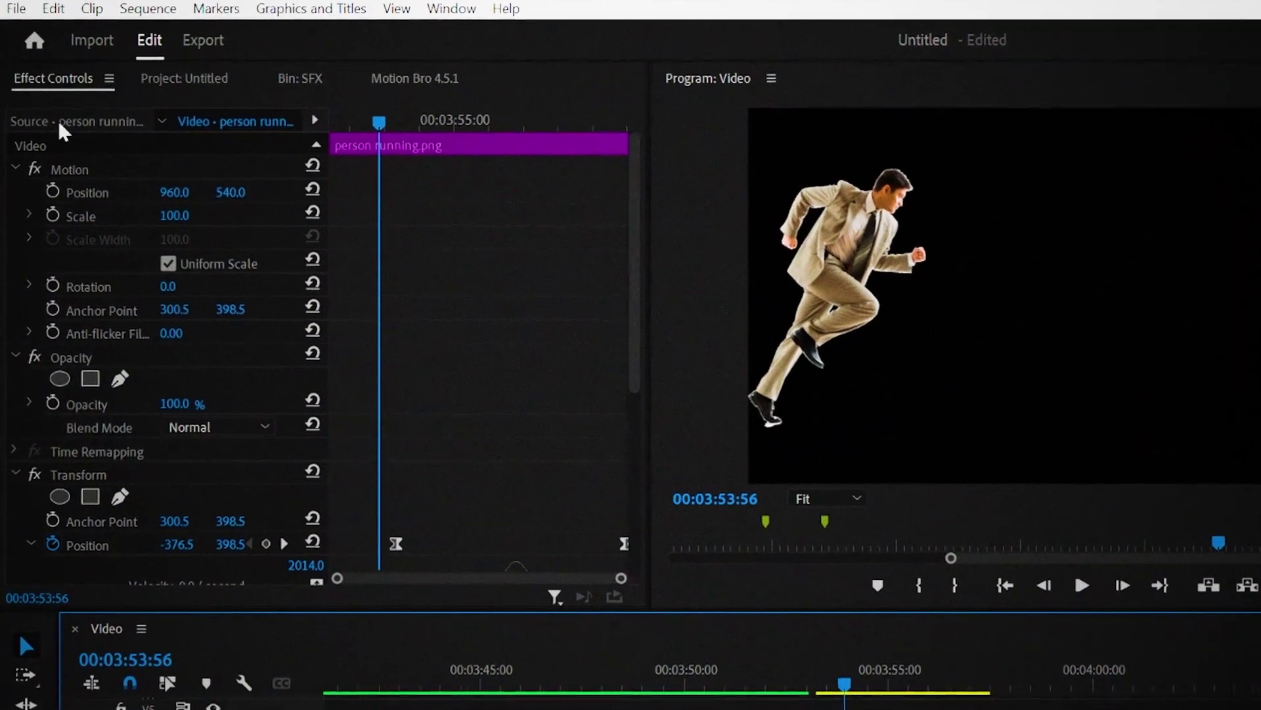
Save the Transform effect, including its eased position animation, as a preset.
scroll(119, 238, down, 3)
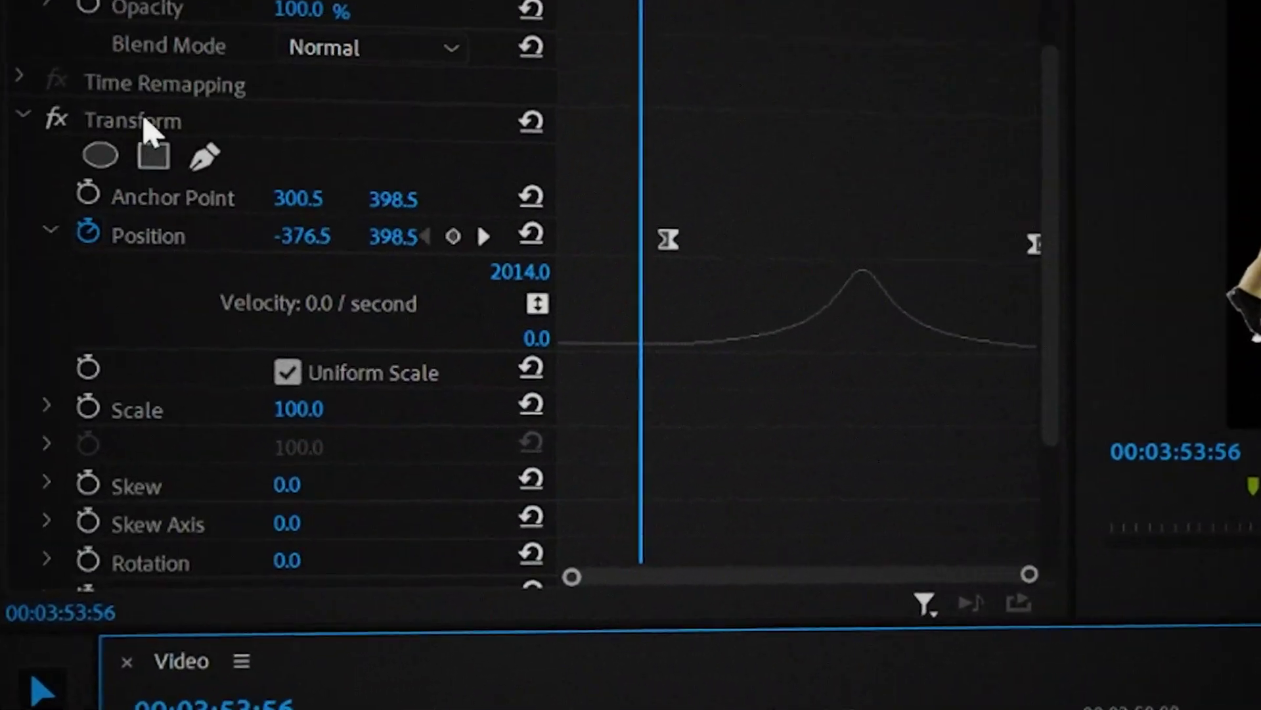
click(143, 252)
right_click(142, 253)
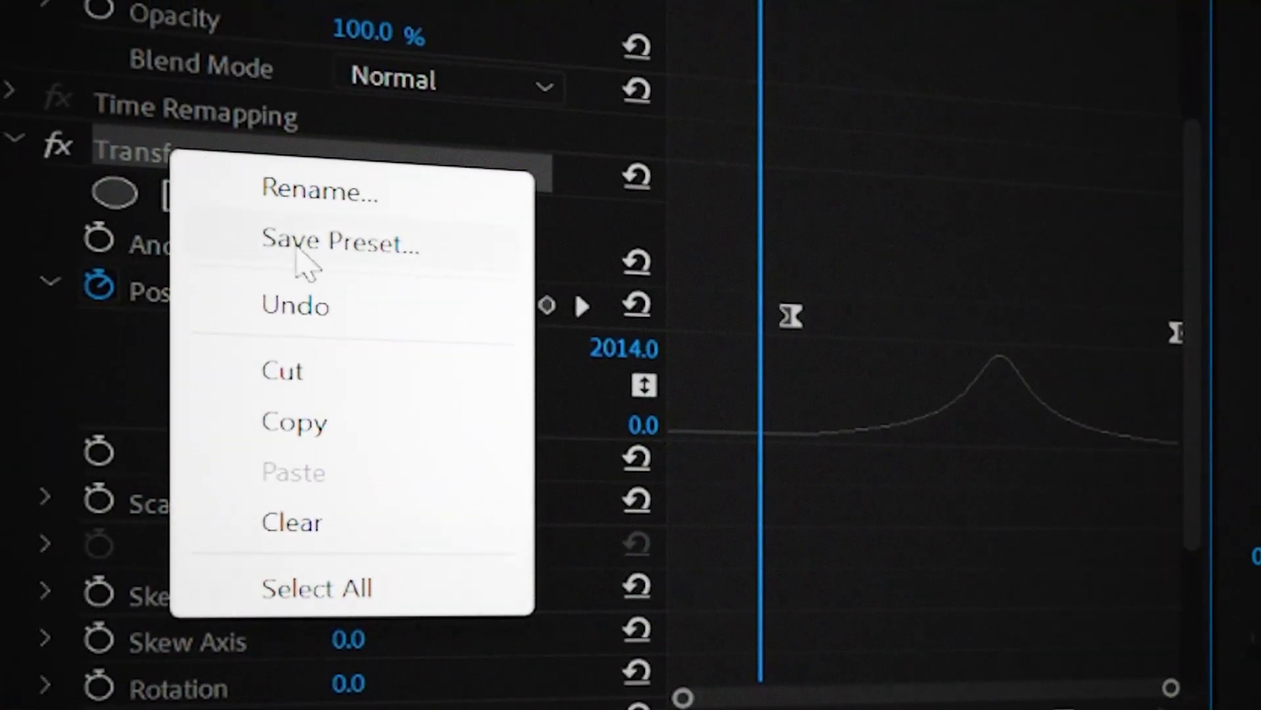
click(307, 258)
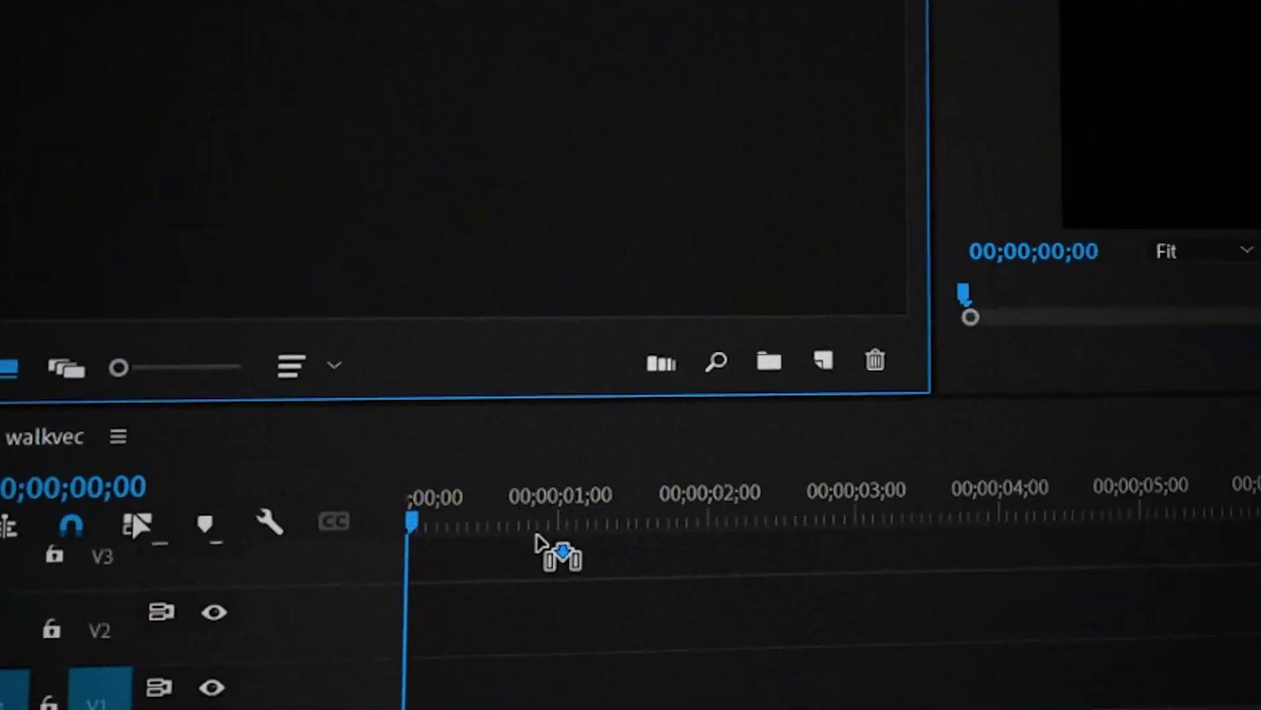
Place walkvec.jpg on the timeline and apply the key preset from the Preset Pack folder.
drag(552, 552, 203, 532)
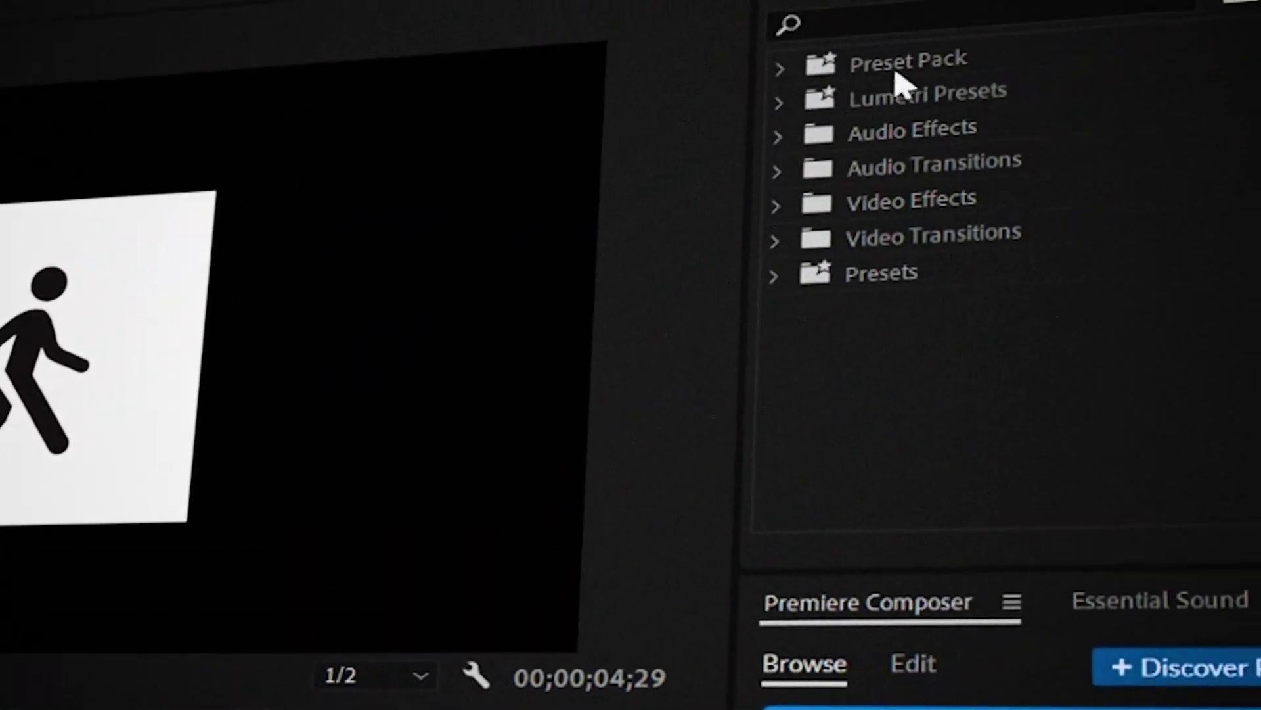
click(770, 75)
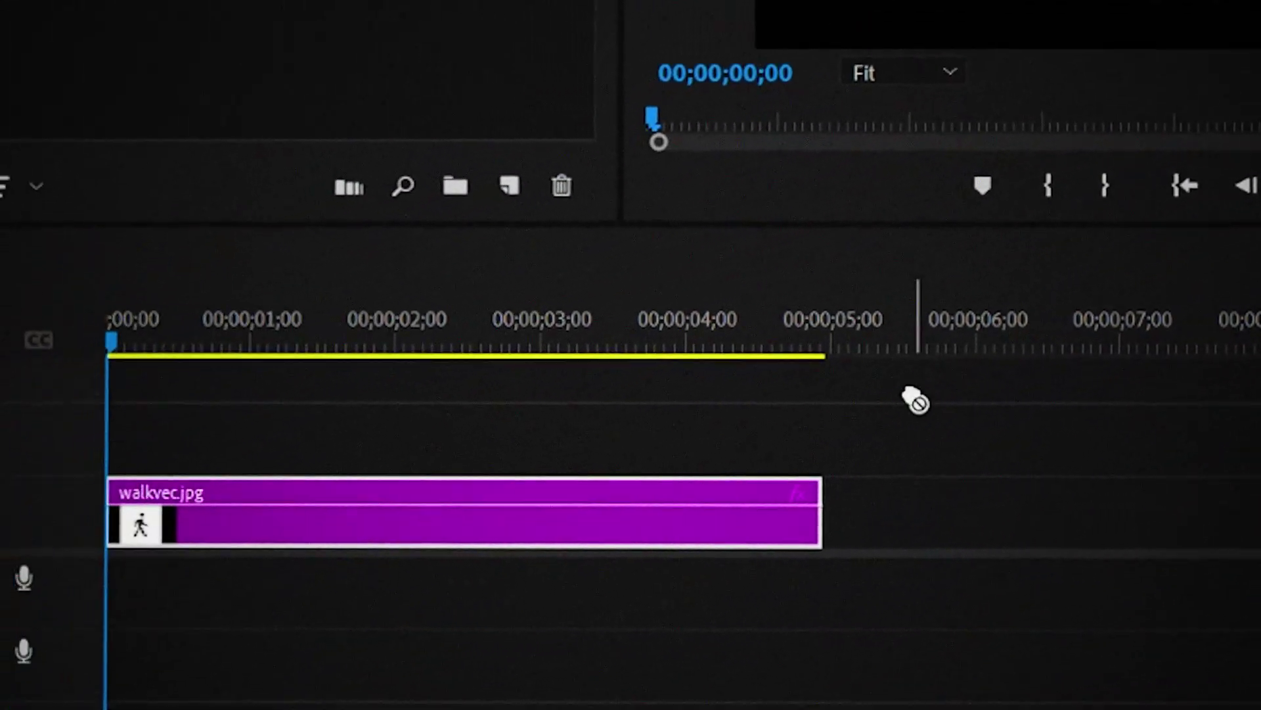
click(257, 660)
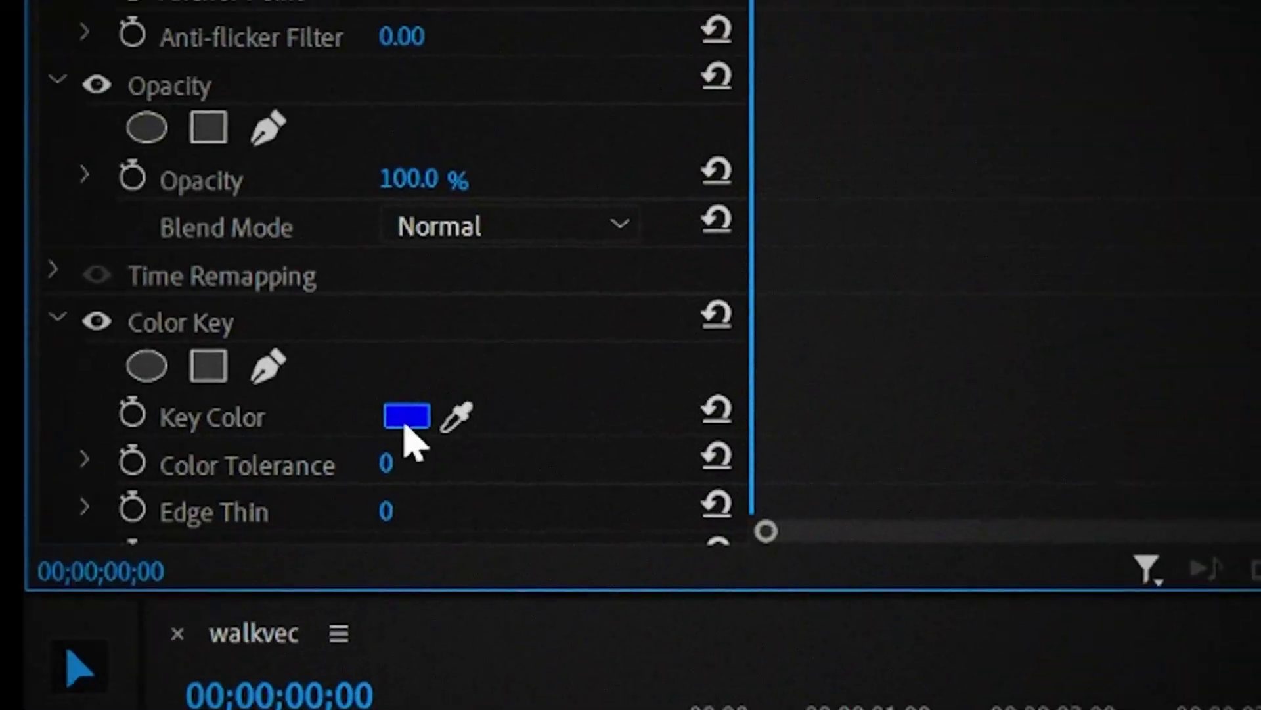
Set both the Key Color and the Shadow Color to white.
click(405, 414)
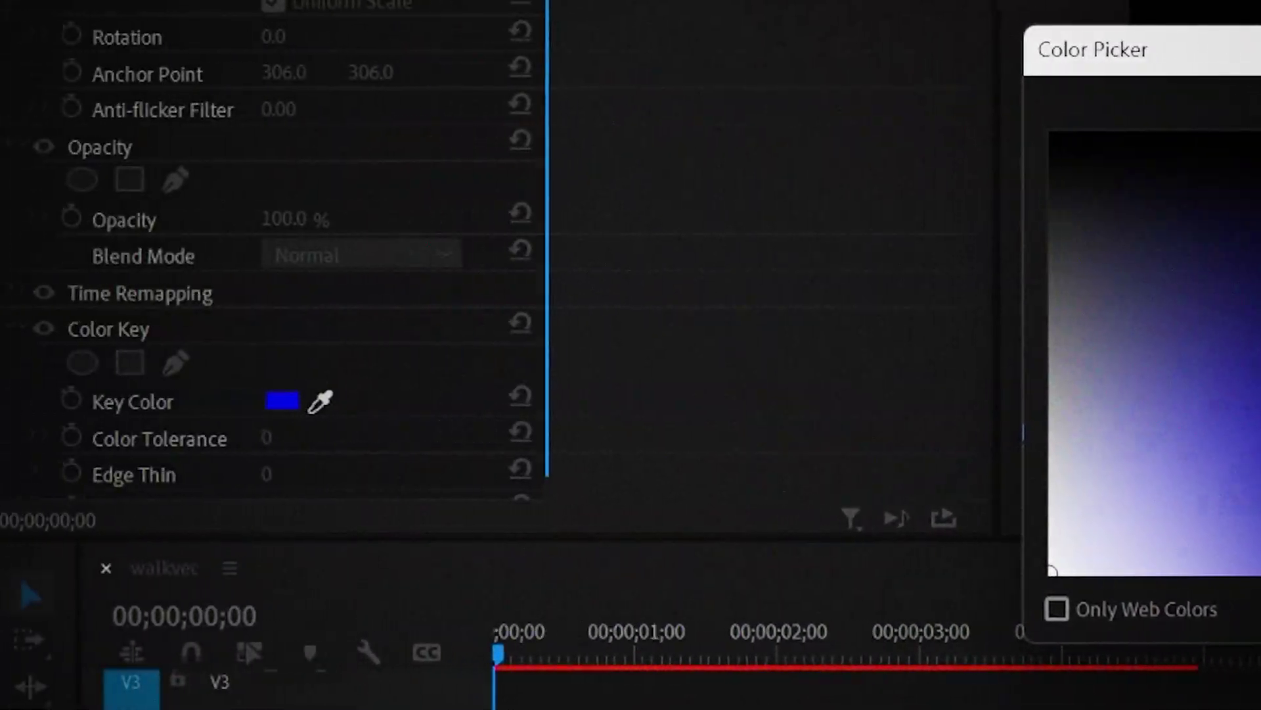
key(Return)
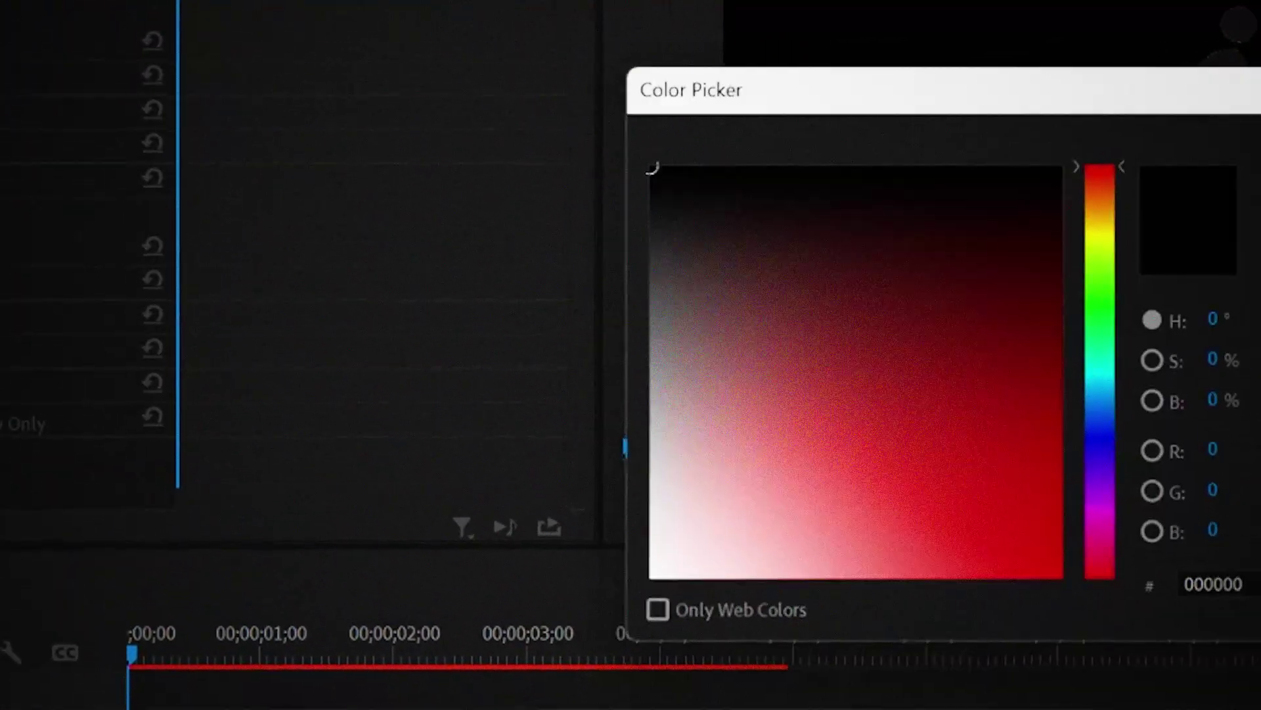
click(679, 600)
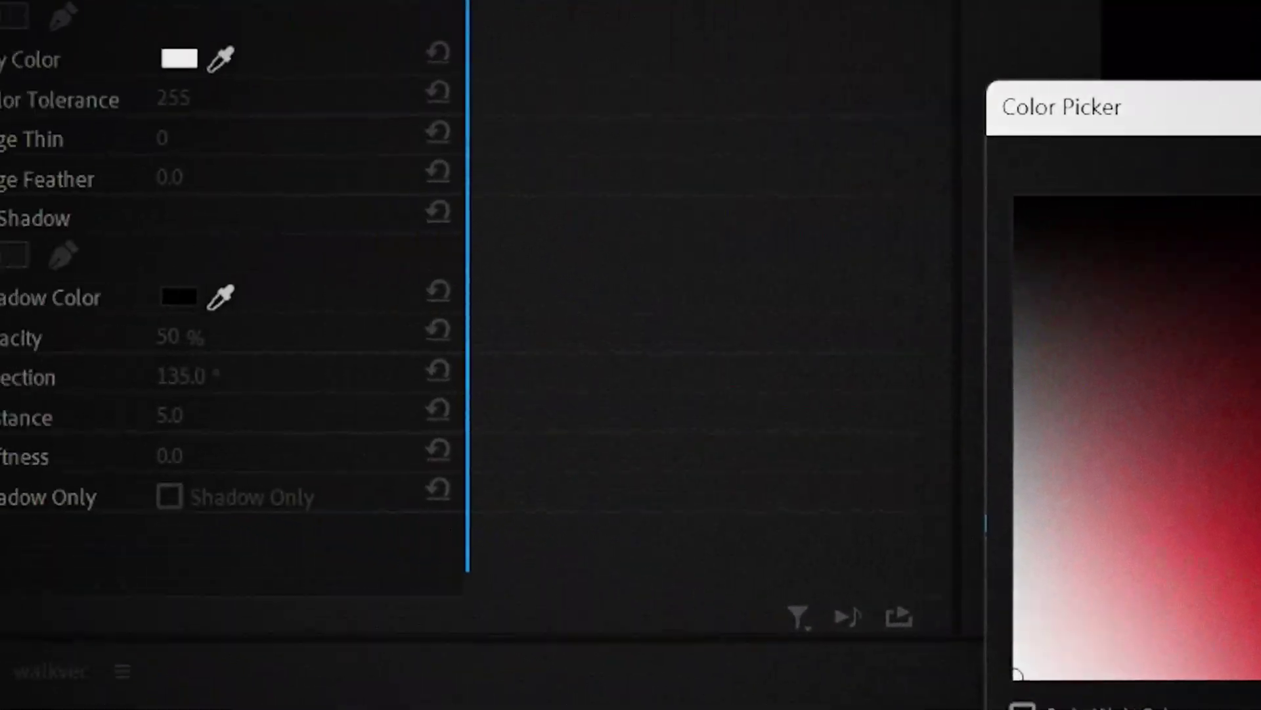
key(Return)
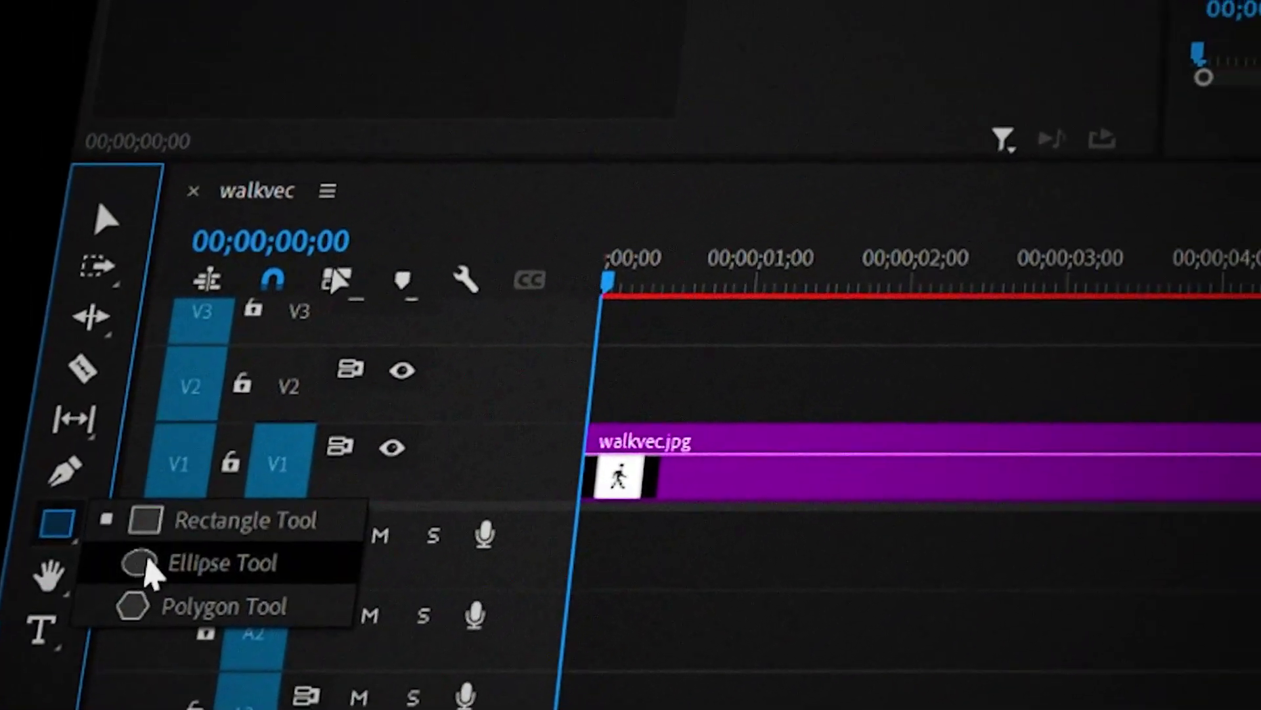
Draw a circle around the walking figure with the Ellipse tool and turn on its stroke.
click(140, 568)
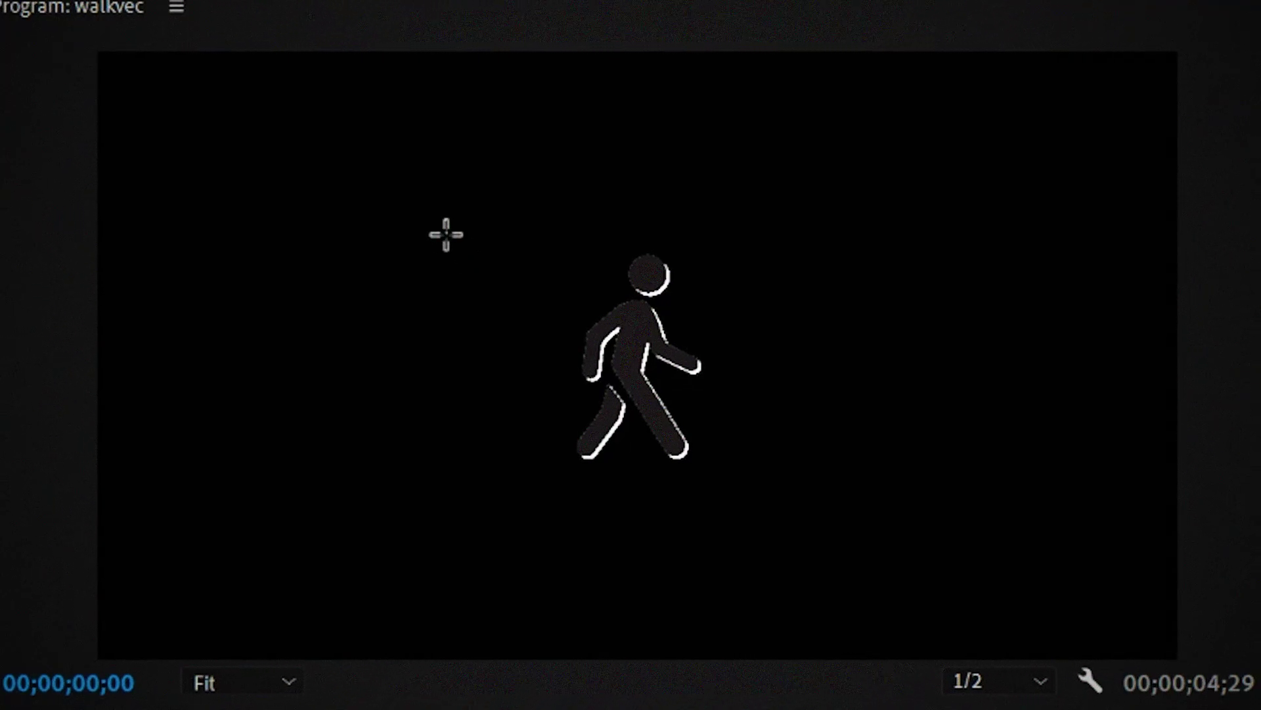
drag(540, 295, 673, 378)
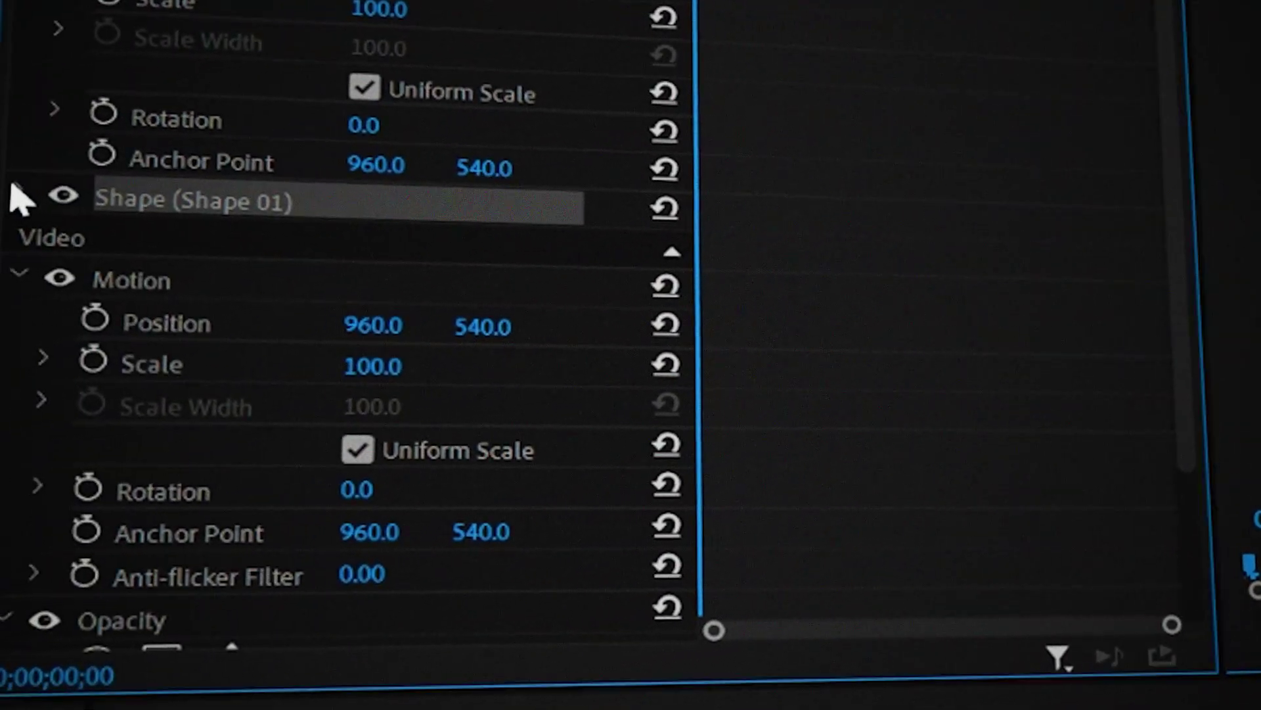
click(15, 194)
scroll(451, 423, down, 3)
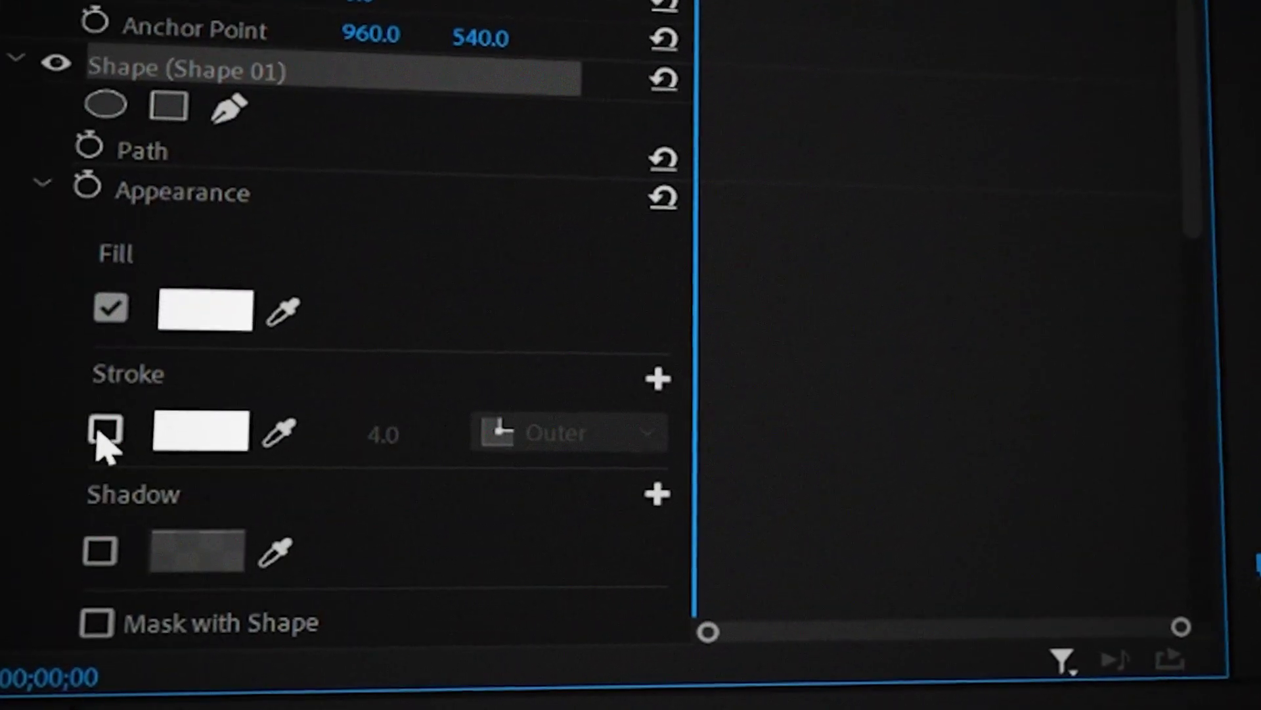
click(100, 435)
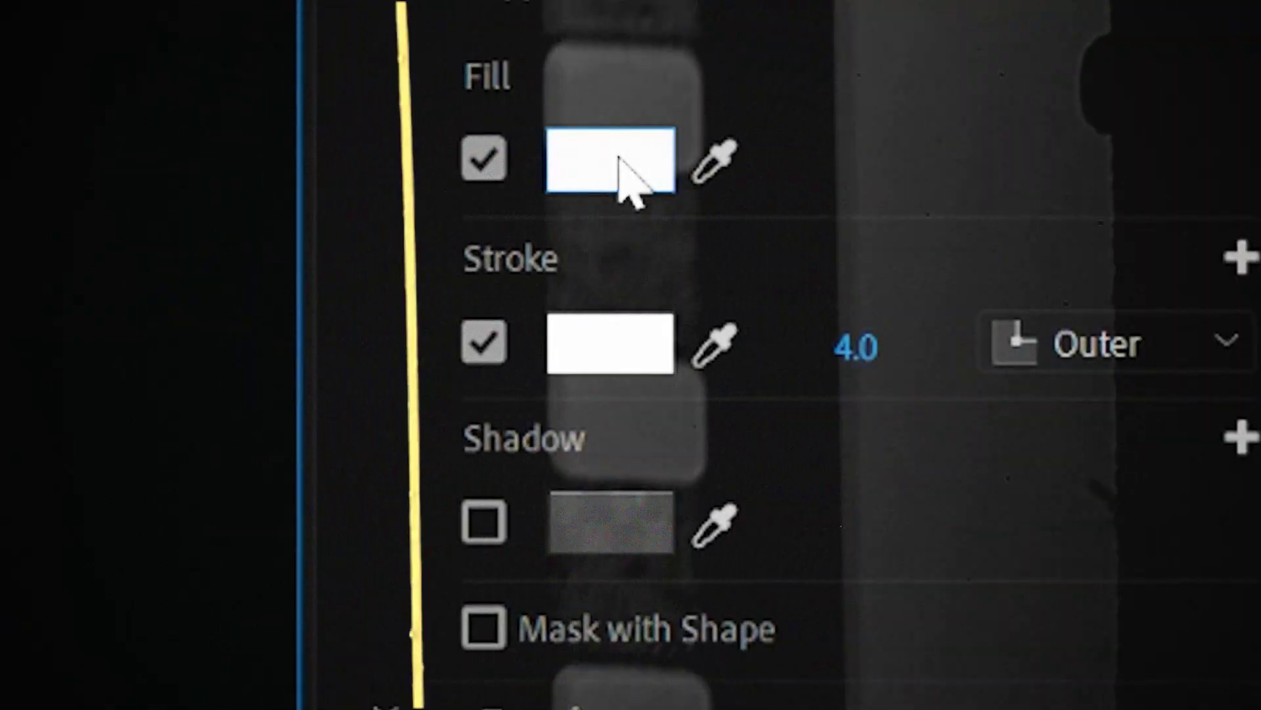
Fill the circle with magenta EC00FF and nest both clips into Nested Sequence 02.
click(620, 173)
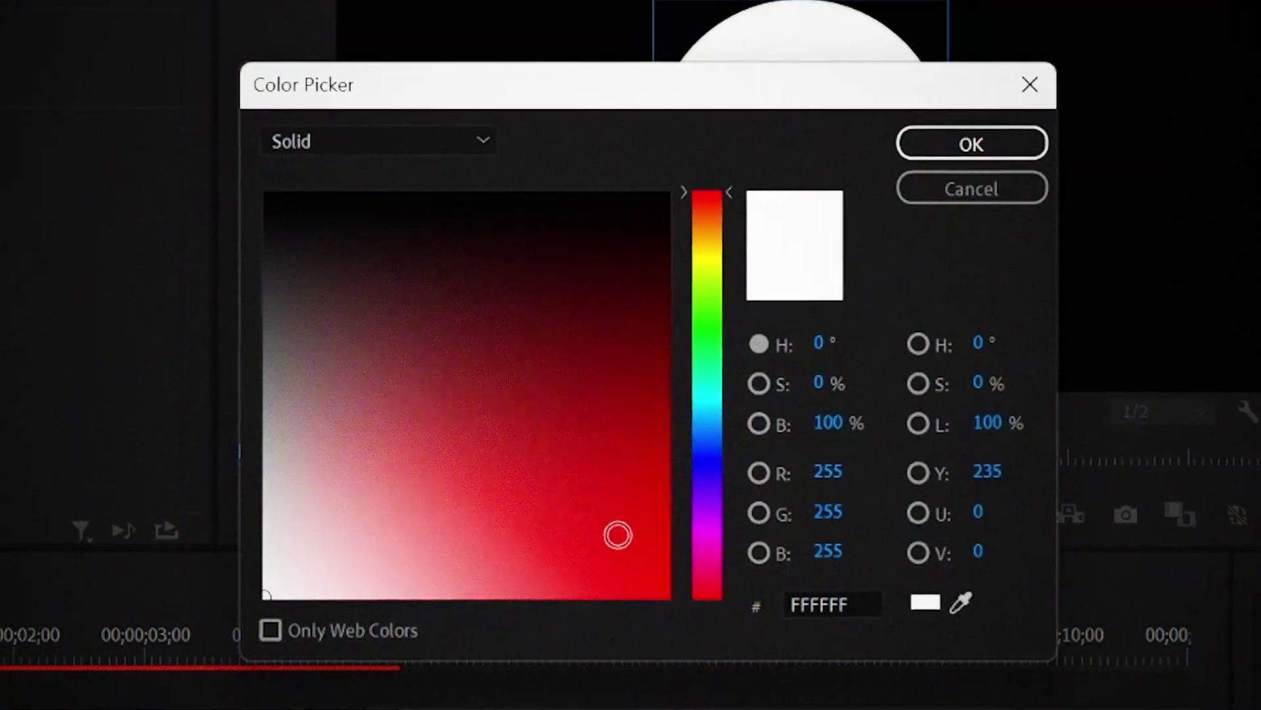
click(708, 523)
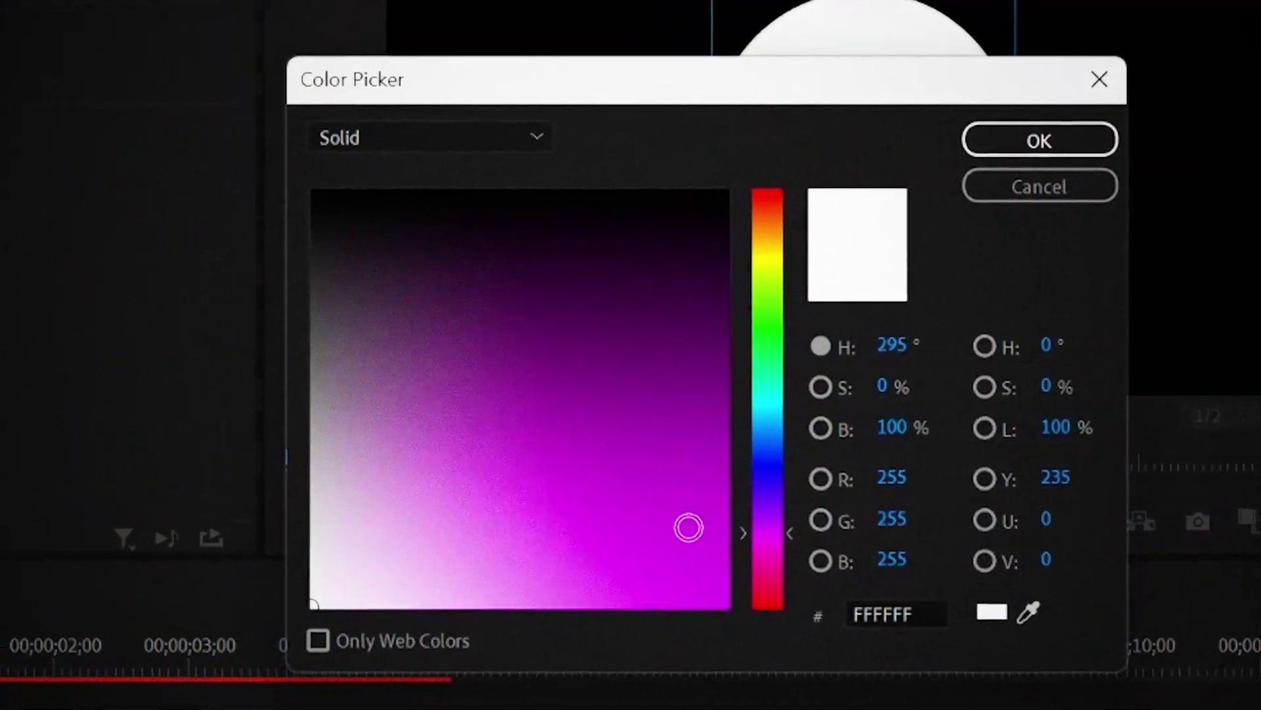
drag(650, 521, 689, 600)
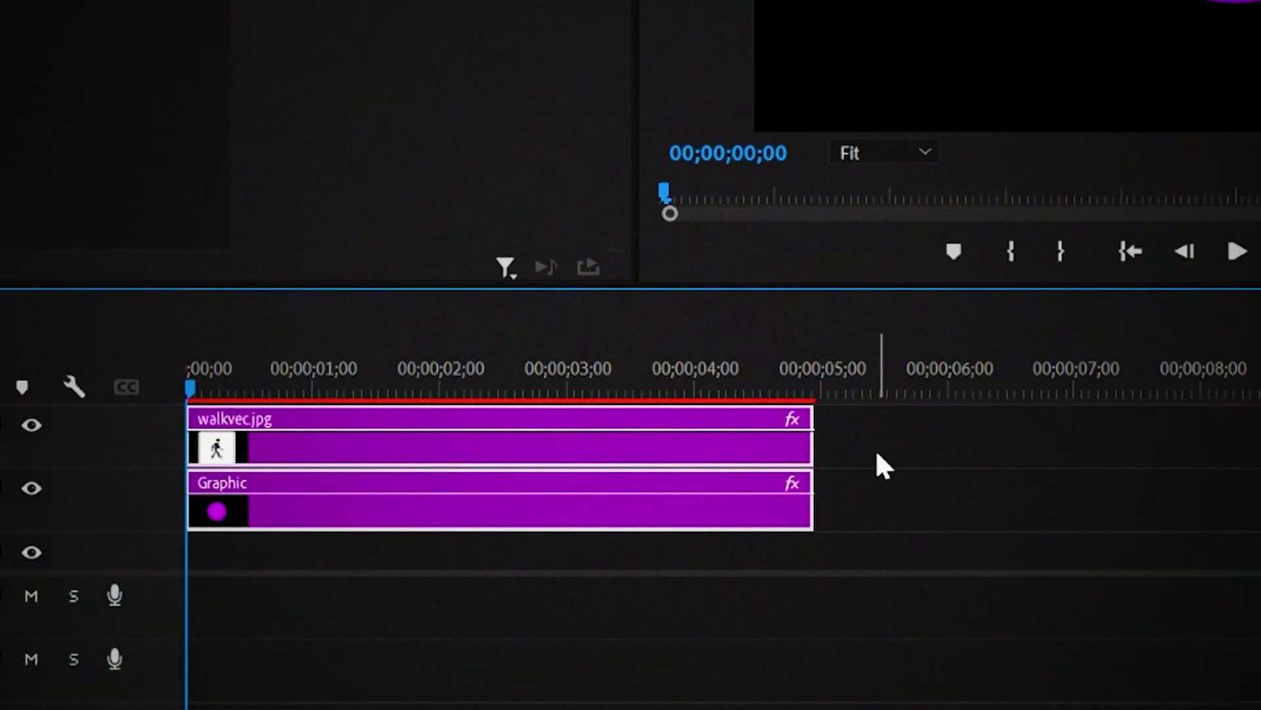
key(alt+shift+n)
click(1033, 145)
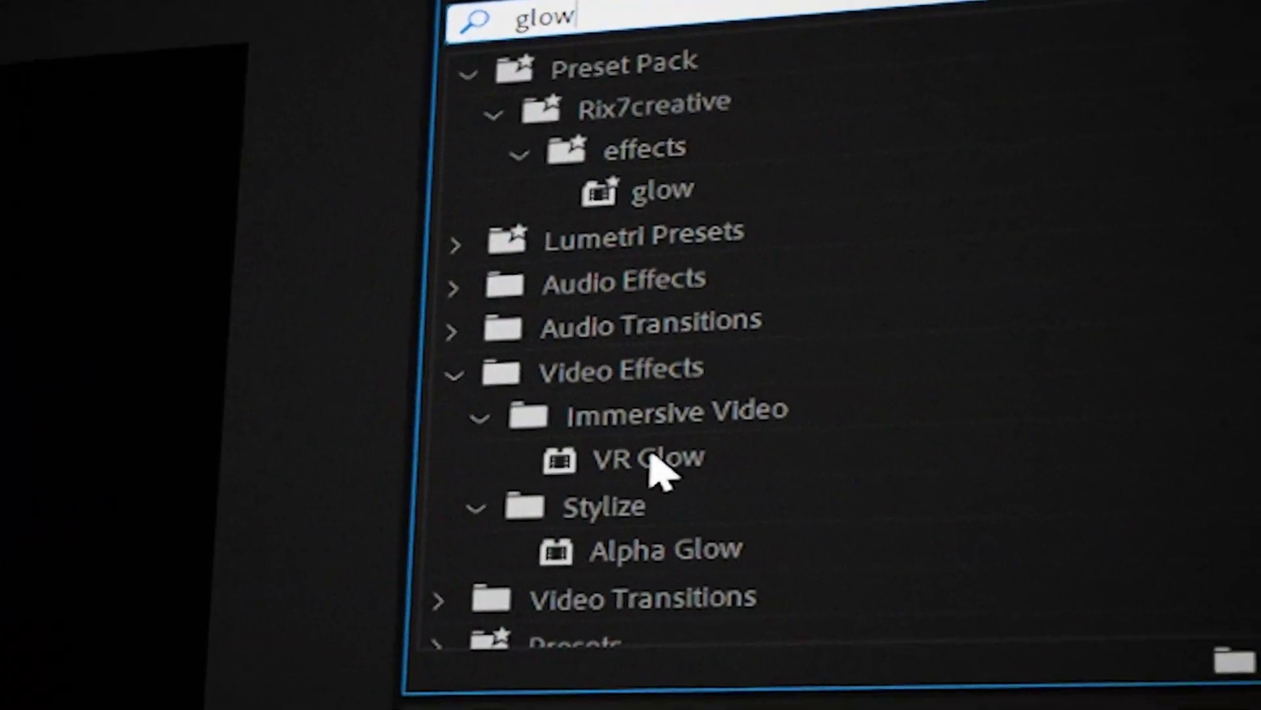
Apply VR Glow to Nested Sequence 02 with Luma Threshold 0.00 and Glow Radius 265.
click(936, 487)
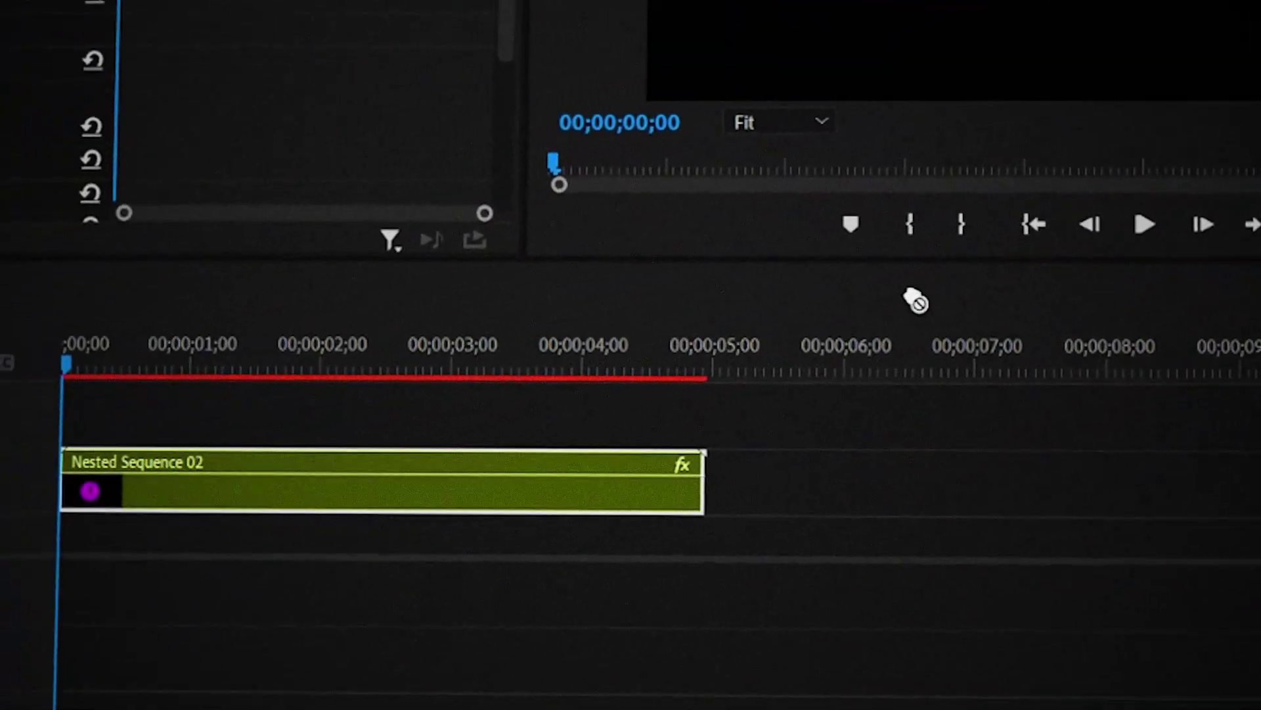
drag(516, 404, 77, 577)
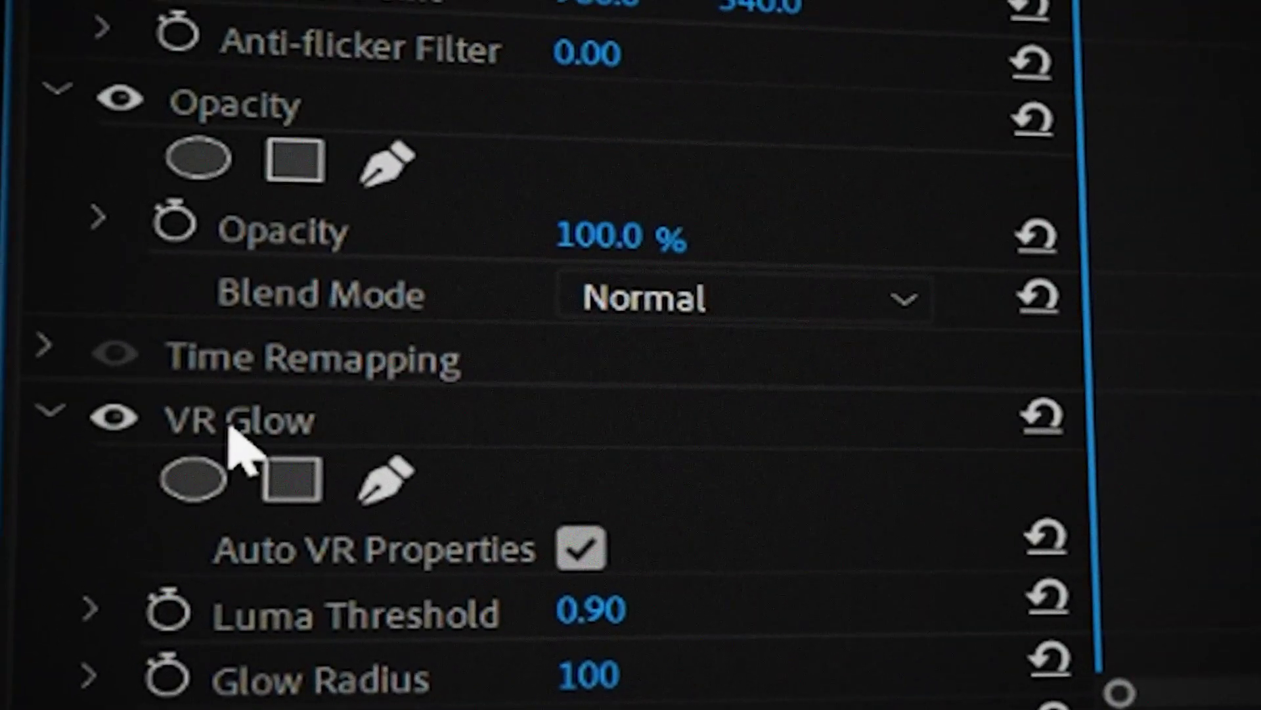
scroll(631, 426, down, 4)
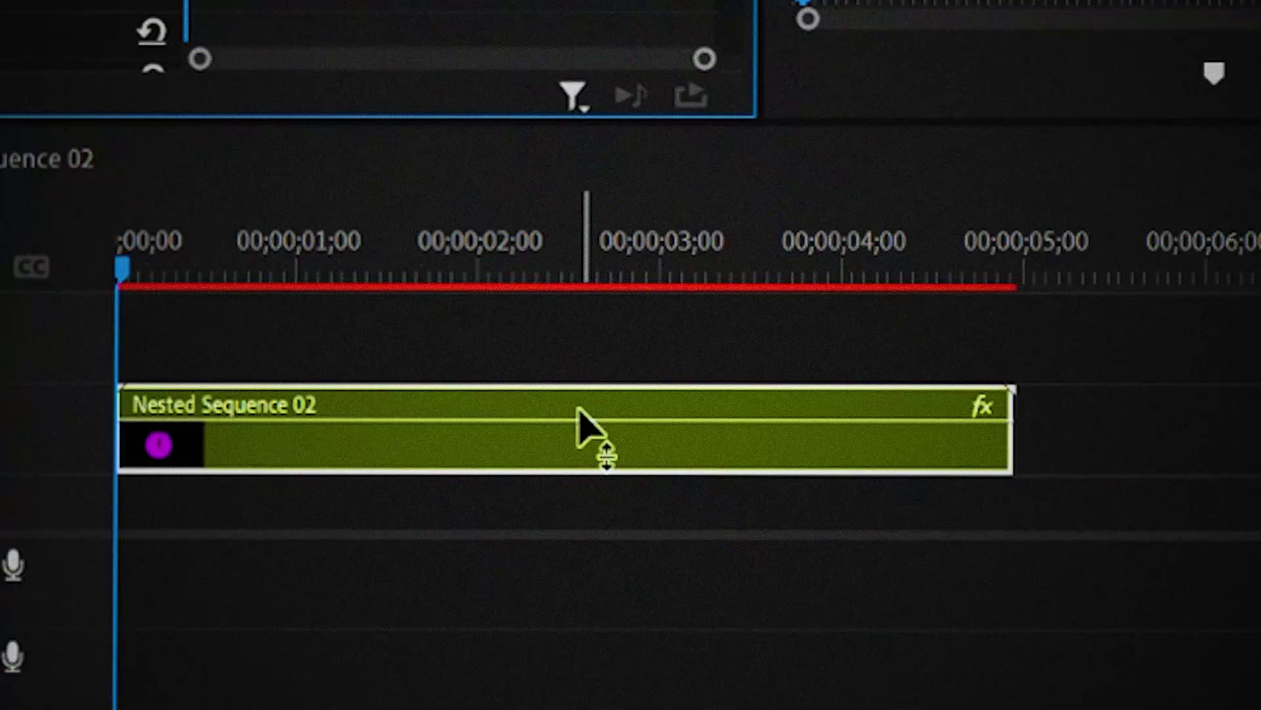
Keyframe Position and Rotation ending at 00:00:01:58, start Rotation at -120°, and ease the keyframes.
click(475, 269)
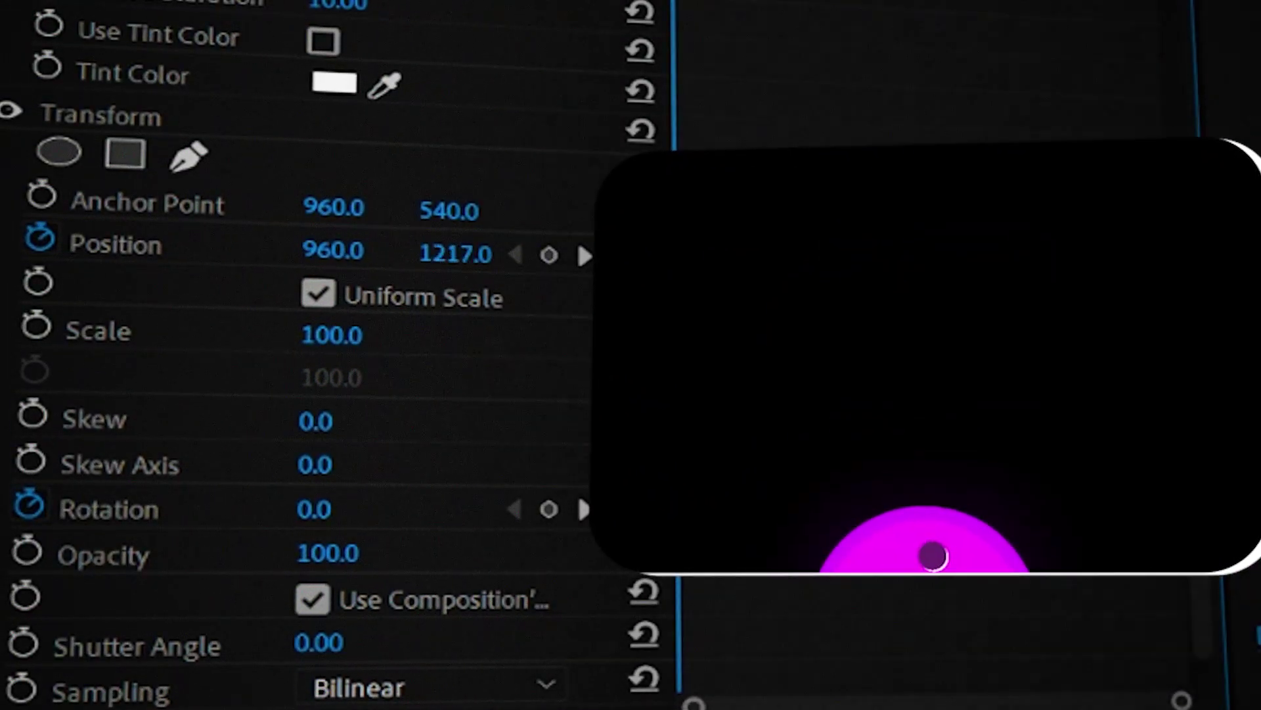
click(328, 511)
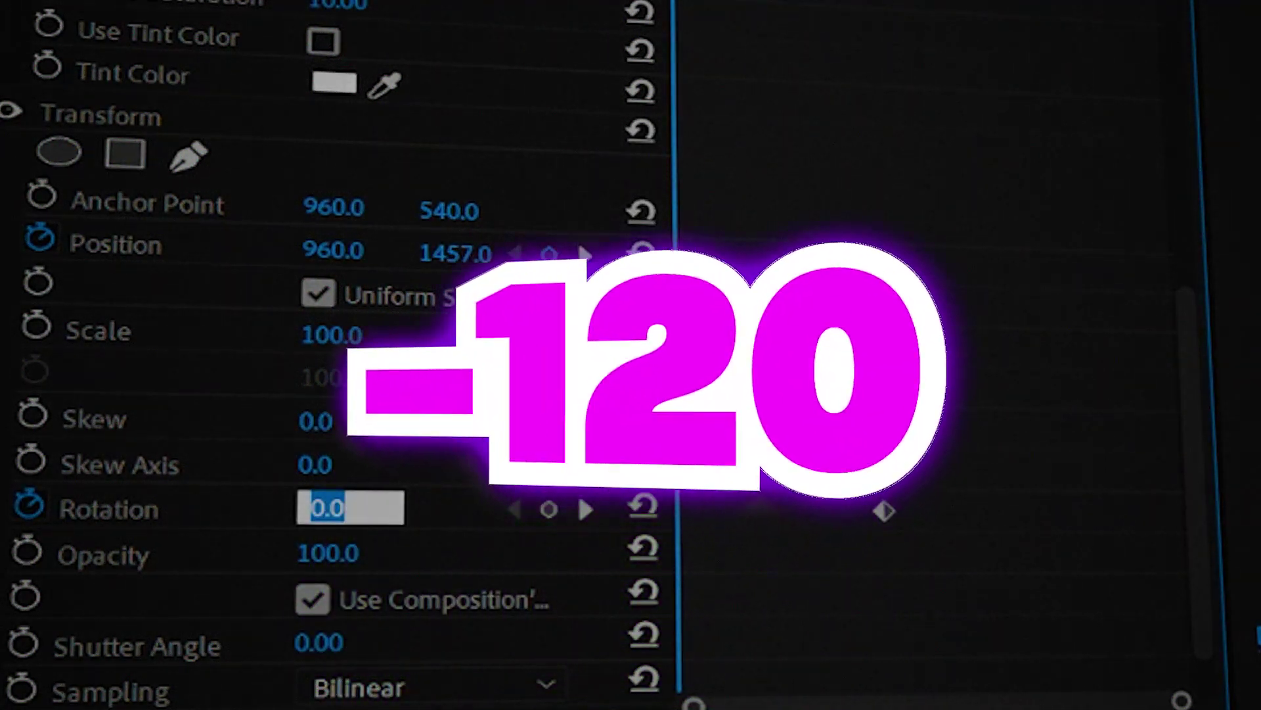
text(-120)
key(Return)
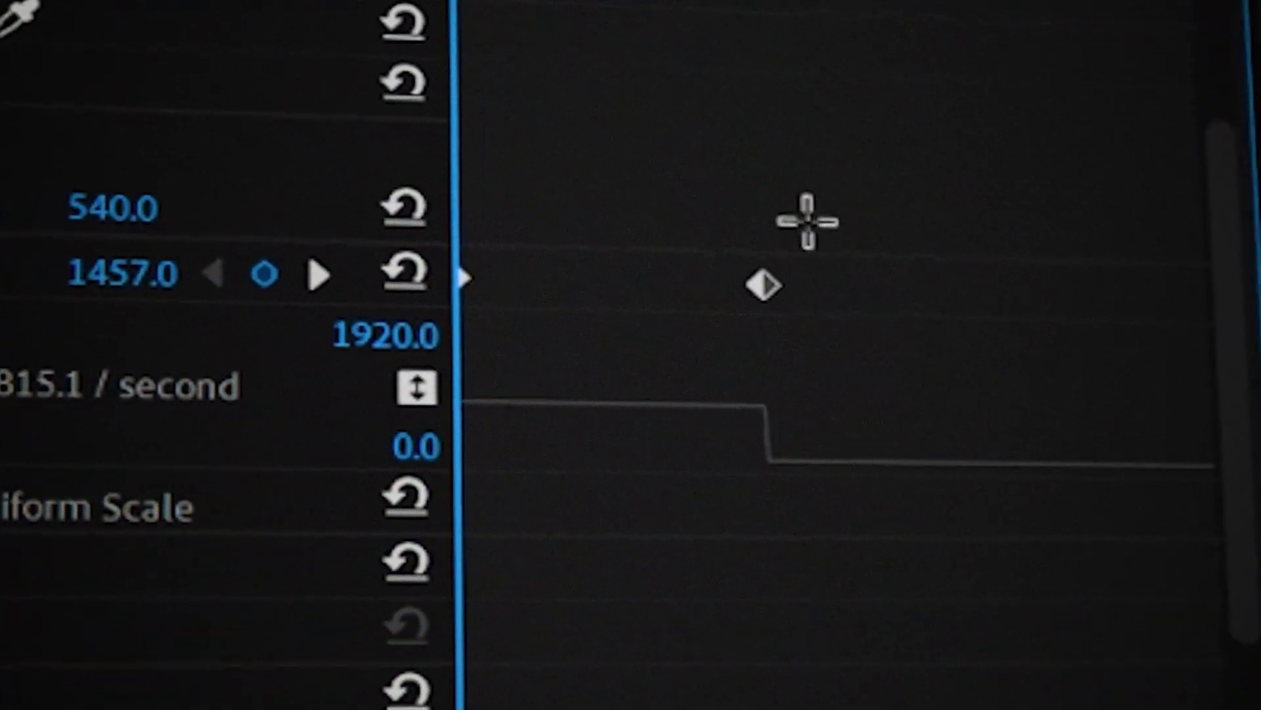
drag(953, 294, 388, 394)
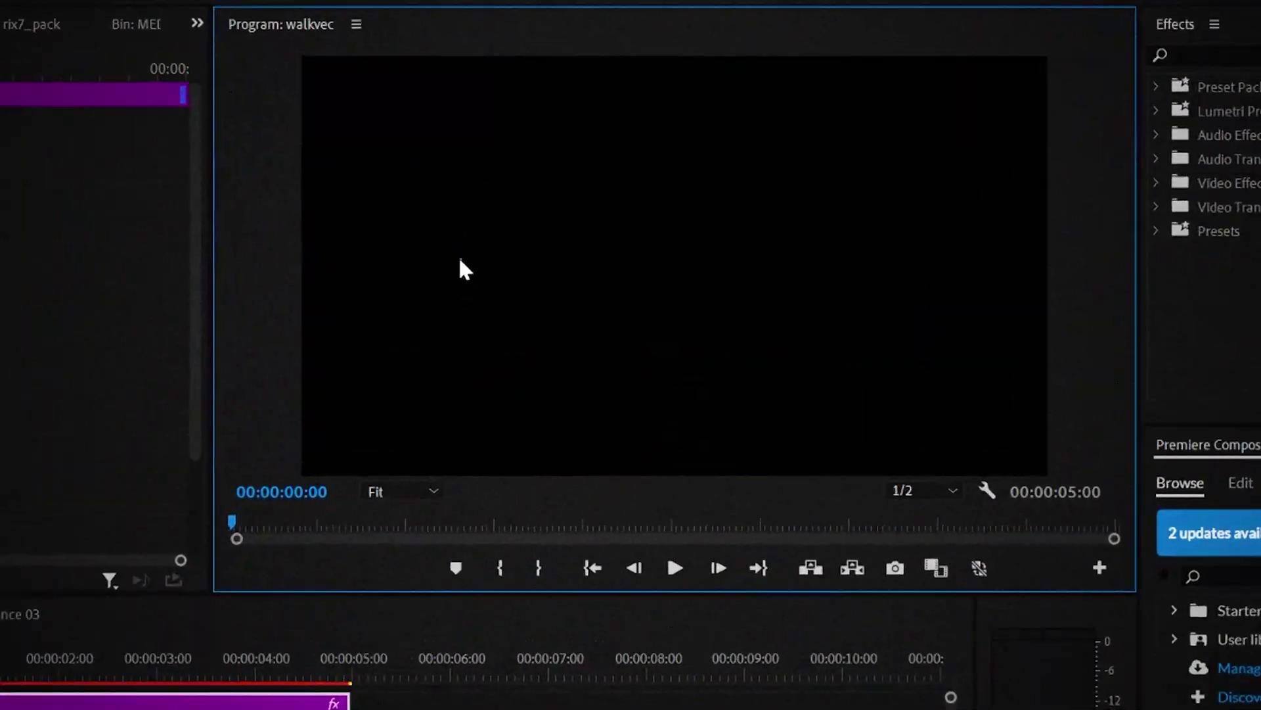
Draw a rectangle bar, Alt-drag a duplicate onto the track above, and apply Linear Wipe.
drag(577, 204, 826, 251)
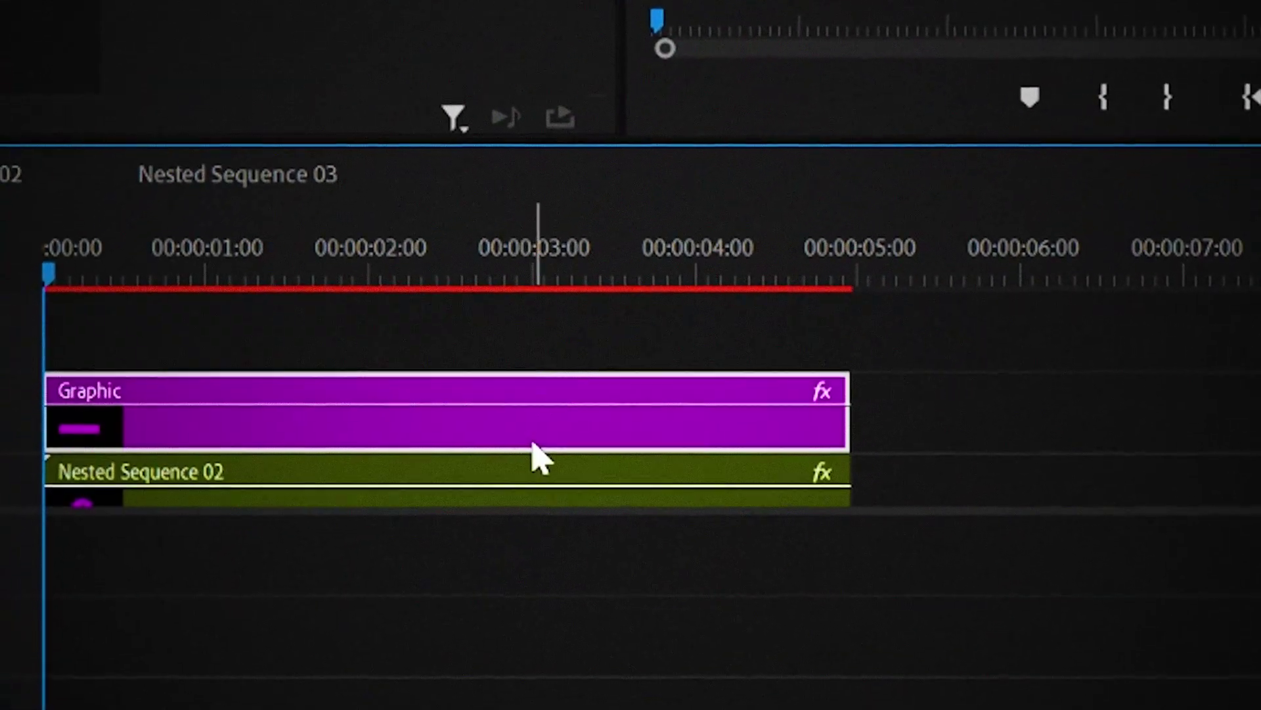
drag(535, 454, 426, 524)
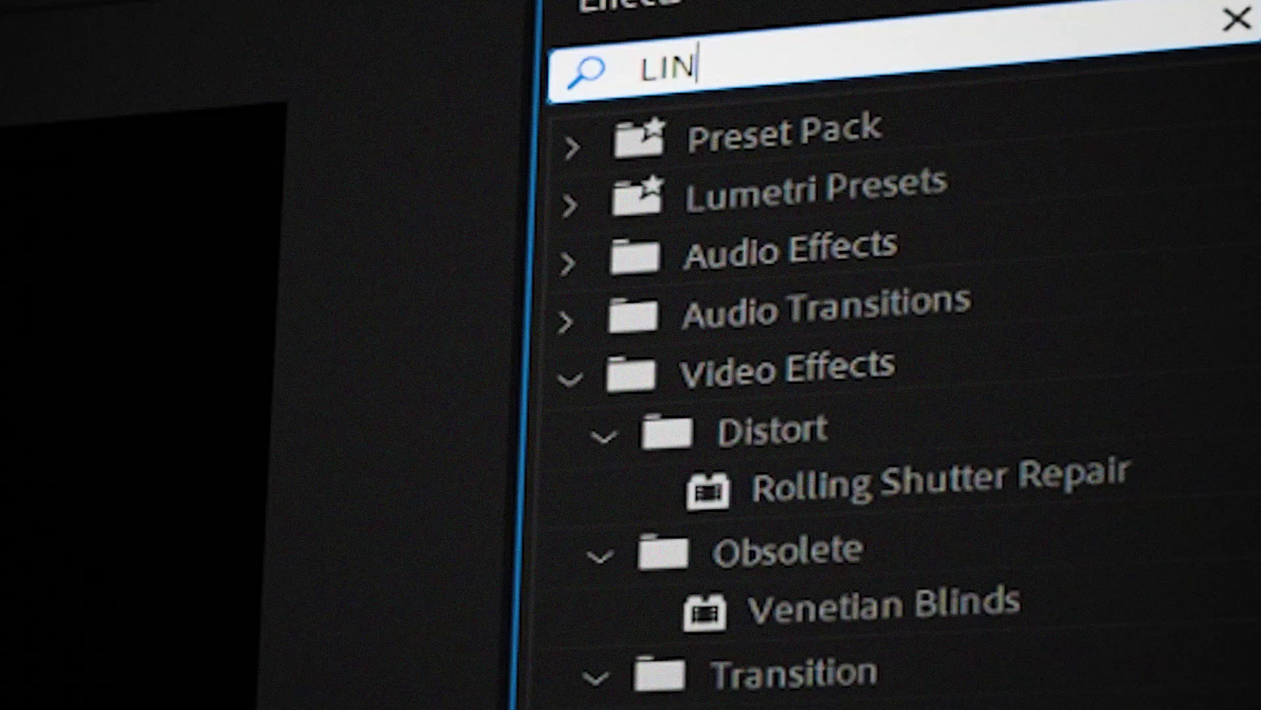
text(EAR)
click(798, 522)
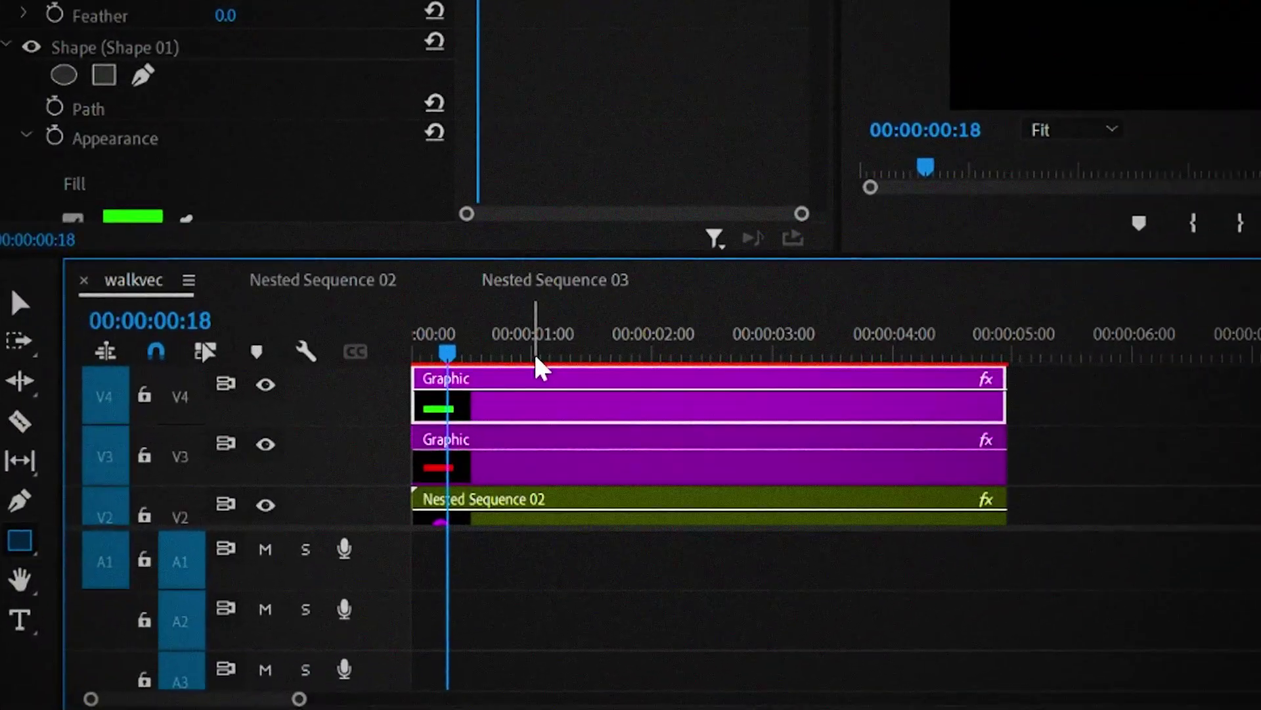
Keyframe Transition Completion from 0% at one second to 69% at 00:00:02:47, then adjust the wipe angle.
click(534, 357)
key(Right)
key(Right)
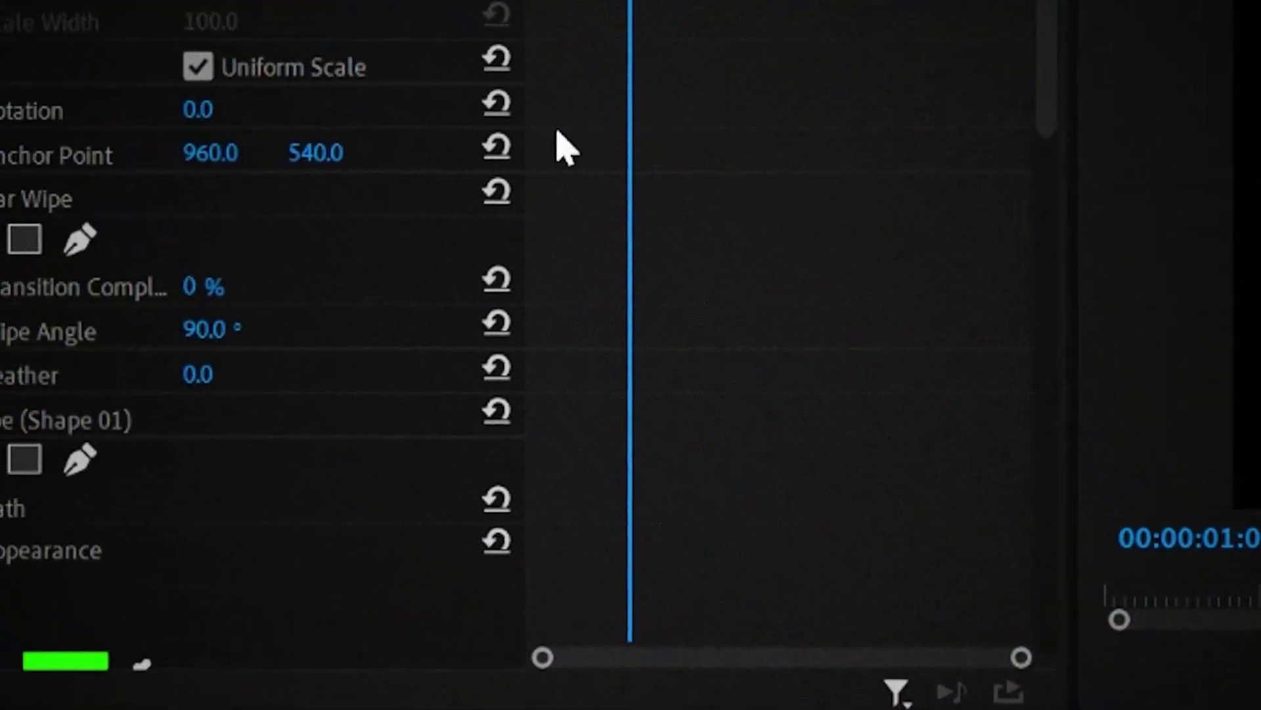
click(26, 417)
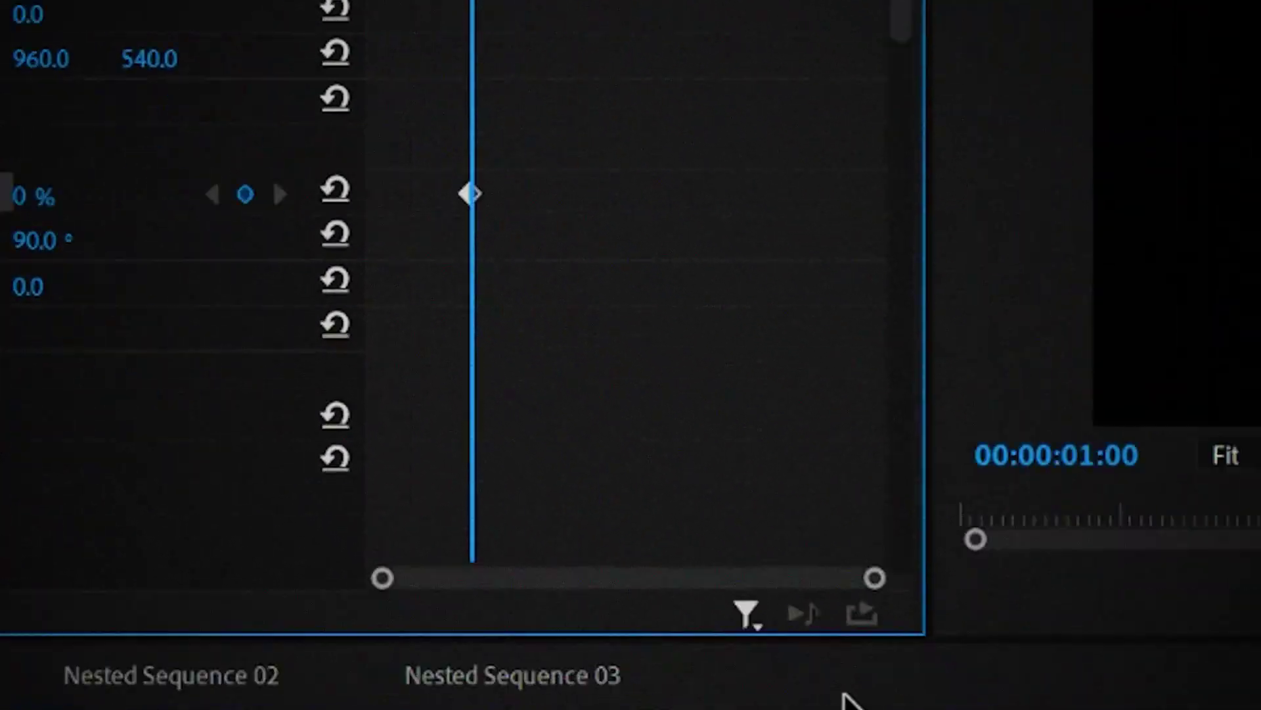
click(349, 354)
key(Left)
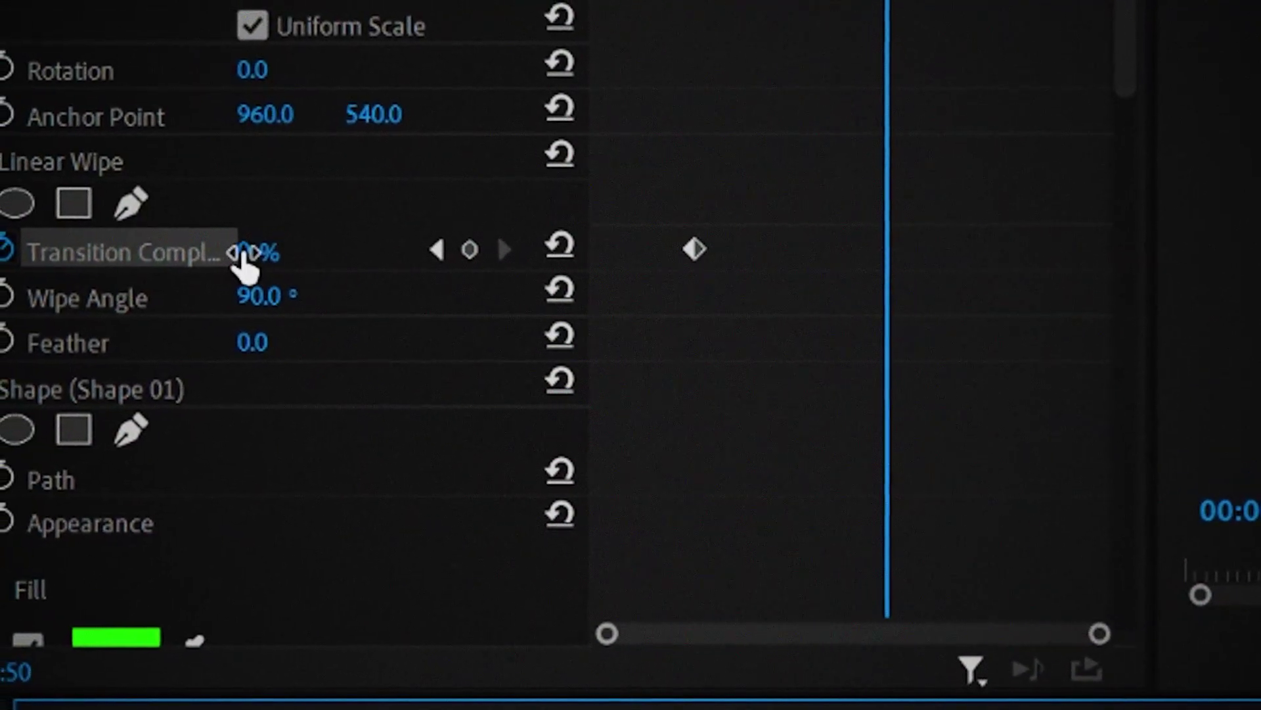
click(231, 248)
text(69)
key(Return)
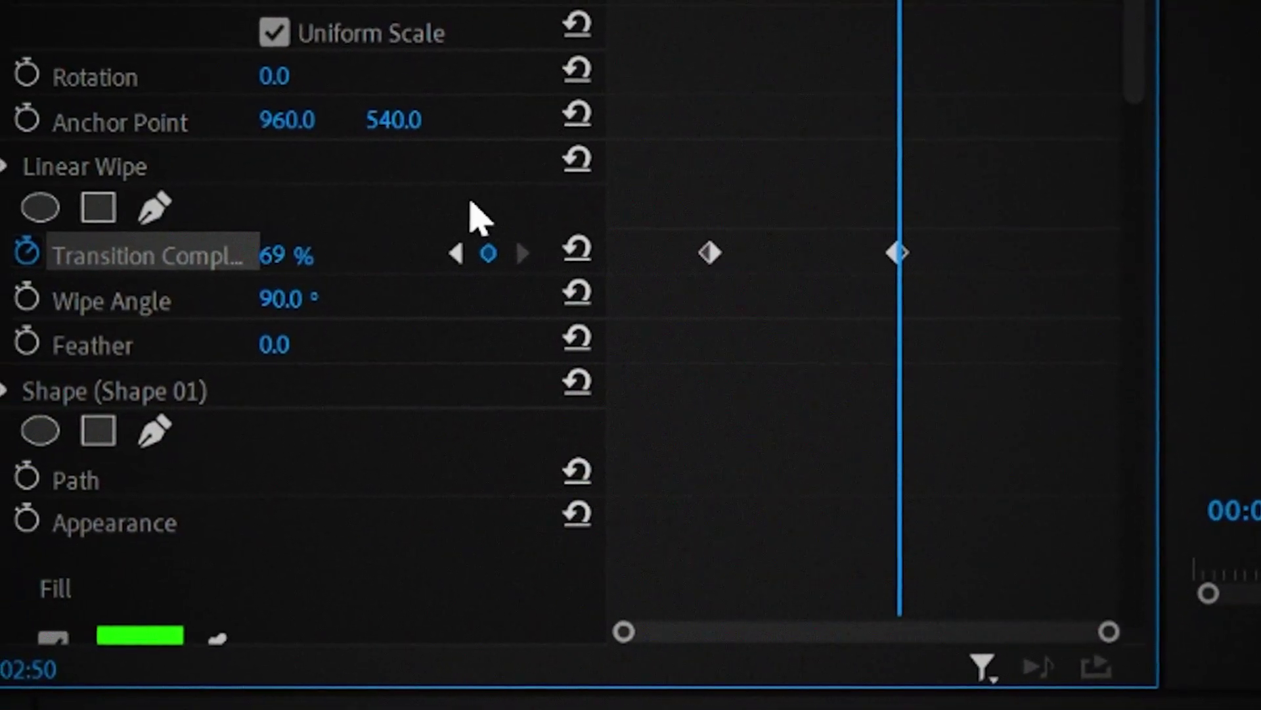
click(324, 299)
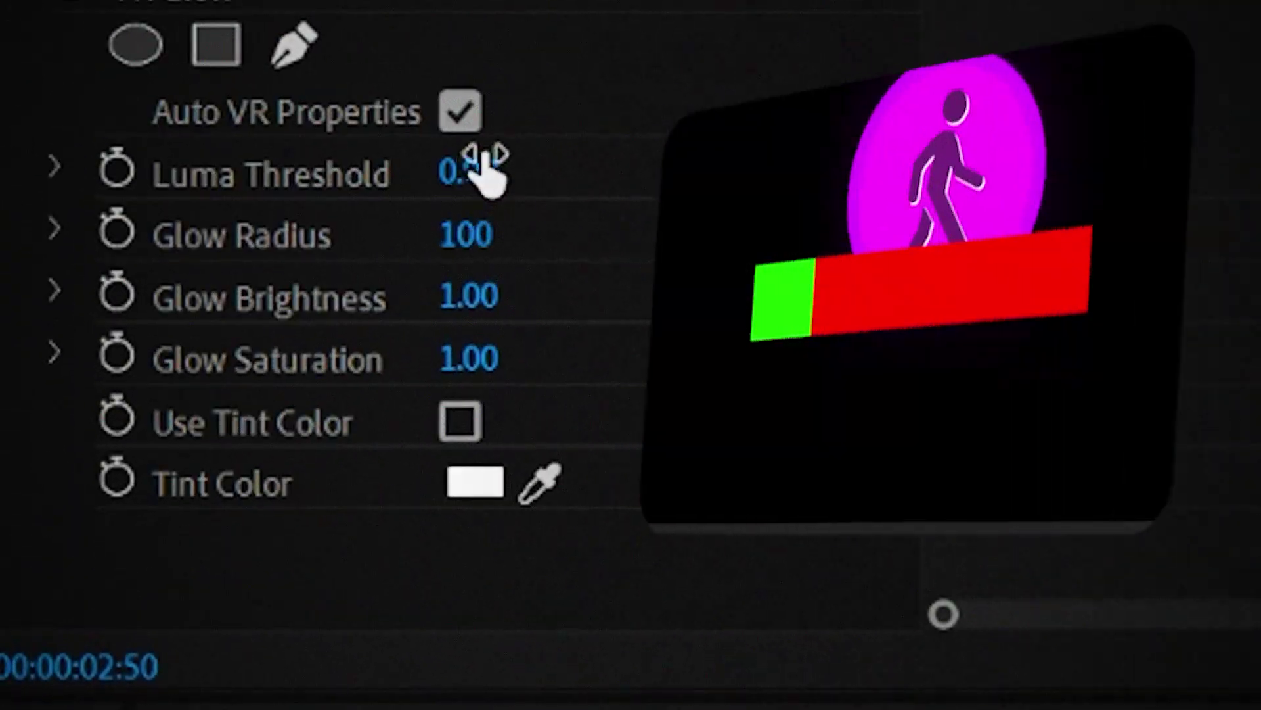
Set the bar's VR Glow Luma Threshold to 0.00, then give the VISUAL APPEAL text VR Glow at 0.00.
drag(356, 251, 295, 251)
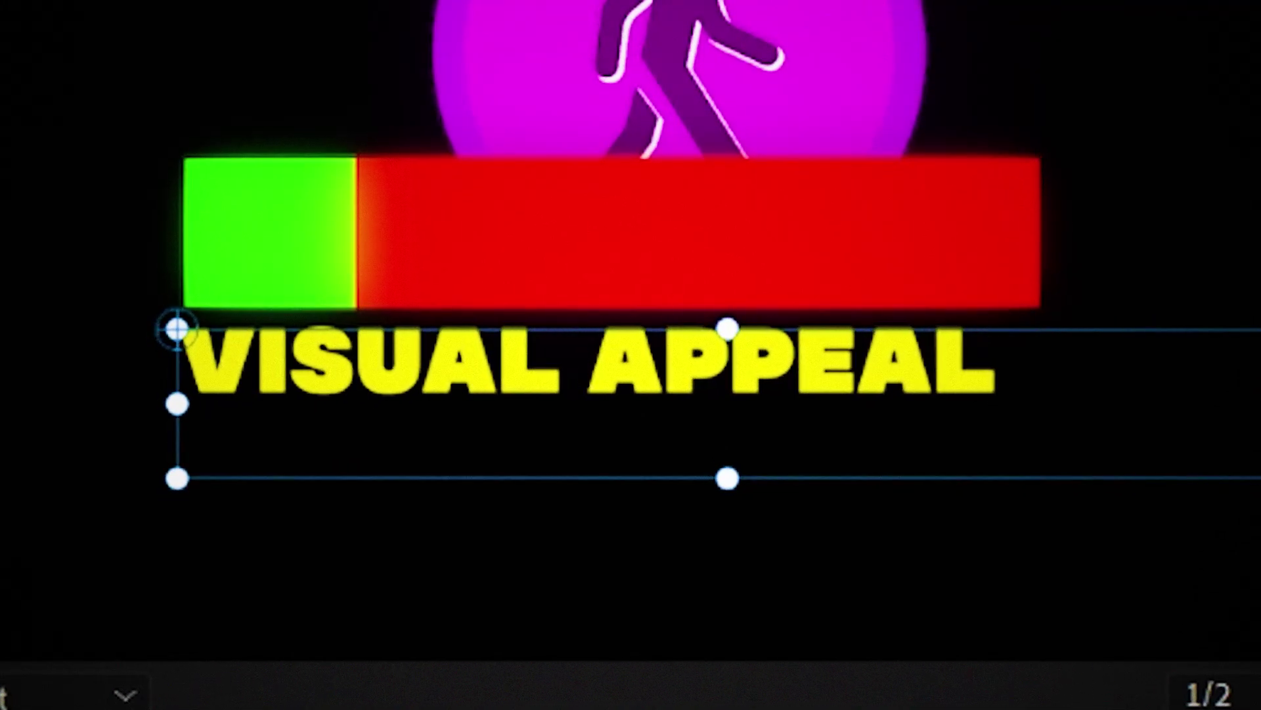
key(space)
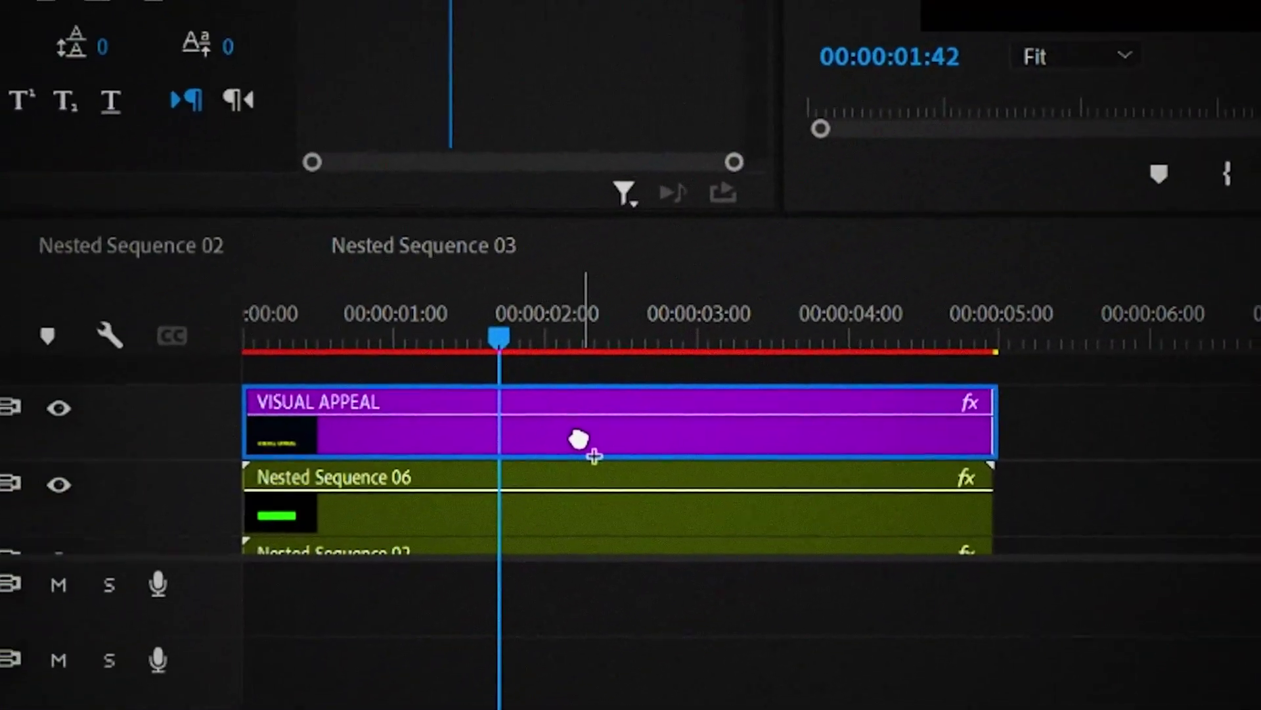
drag(579, 439, 581, 439)
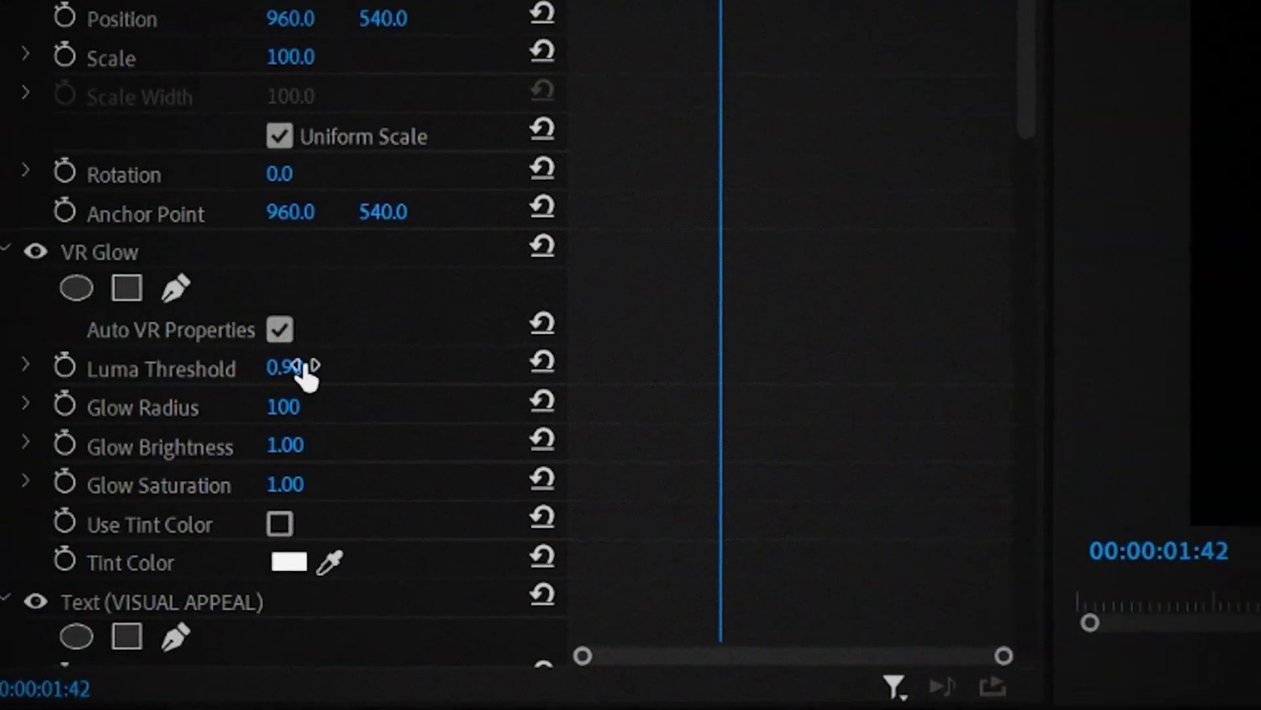
drag(304, 366, 276, 366)
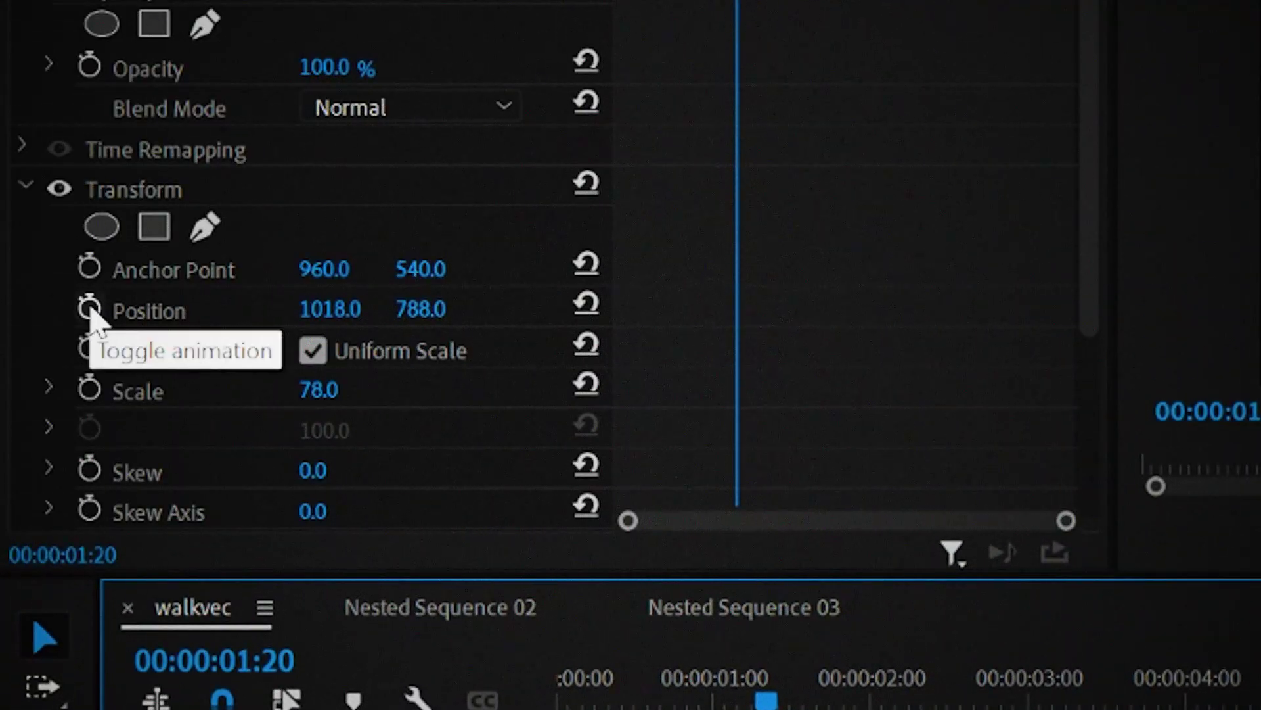
Keyframe the group's Position so it starts below the frame at Y 1235.
click(90, 307)
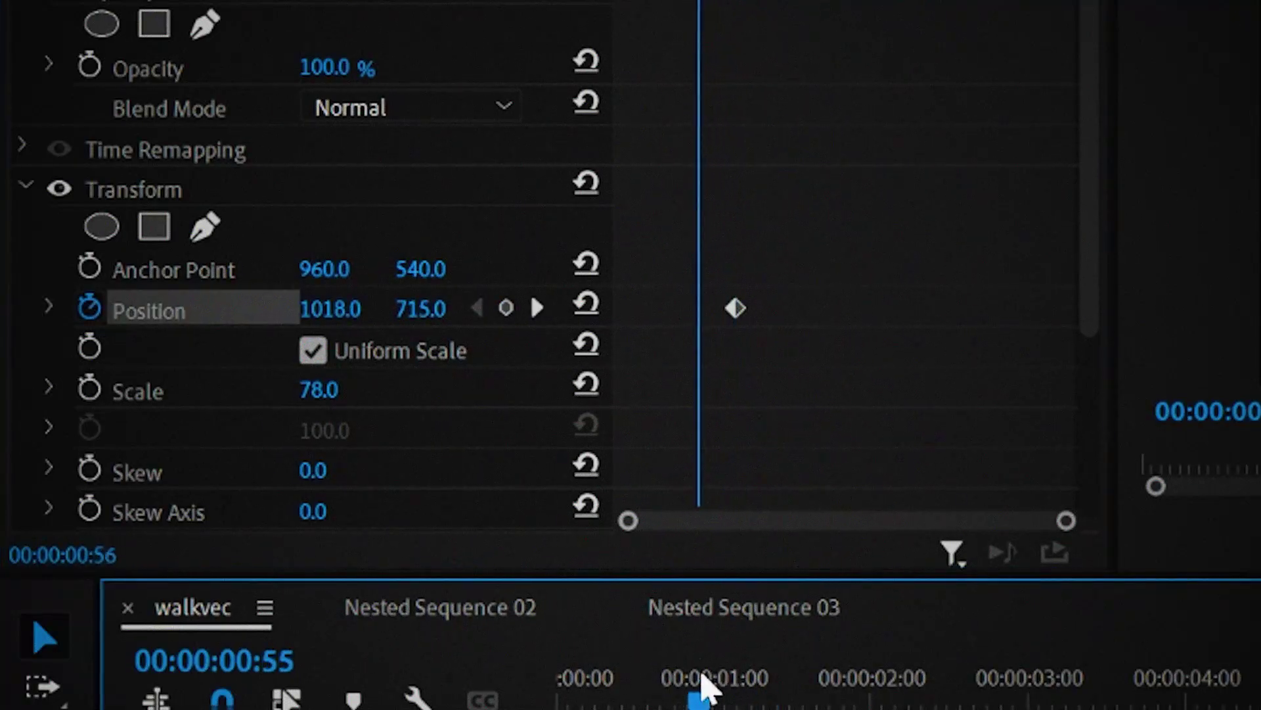
drag(698, 679, 368, 690)
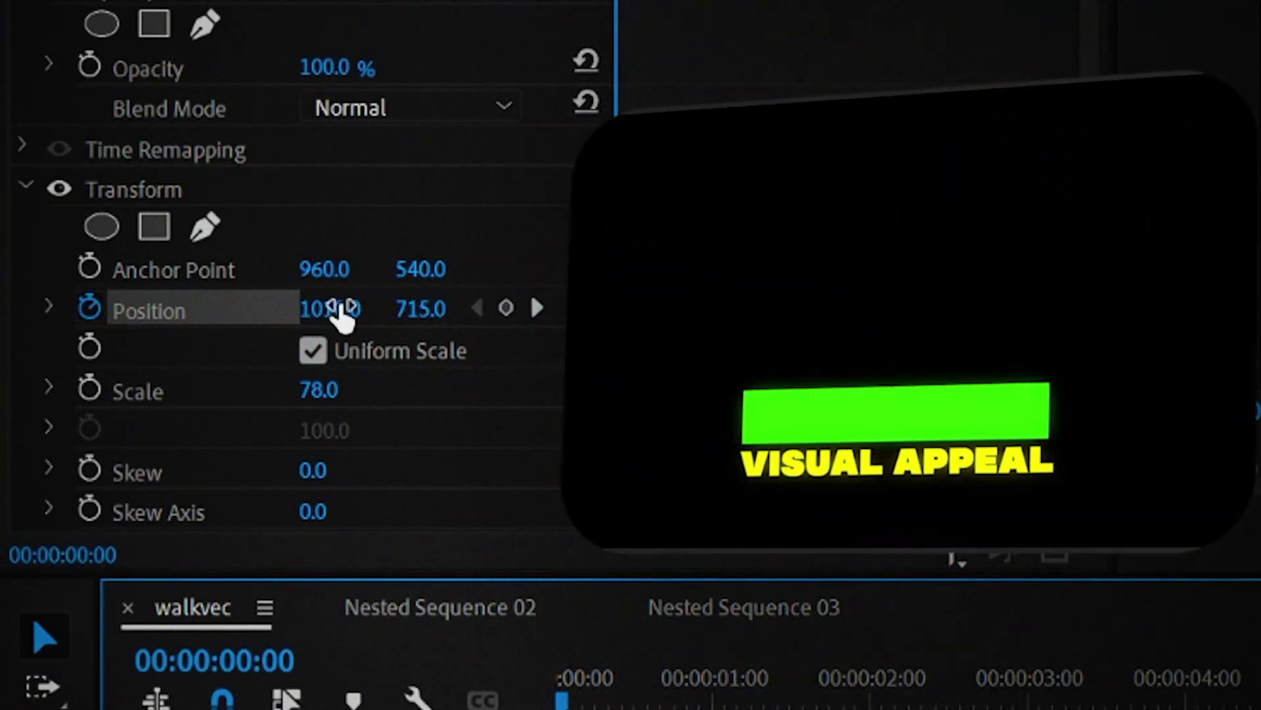
drag(402, 308, 460, 321)
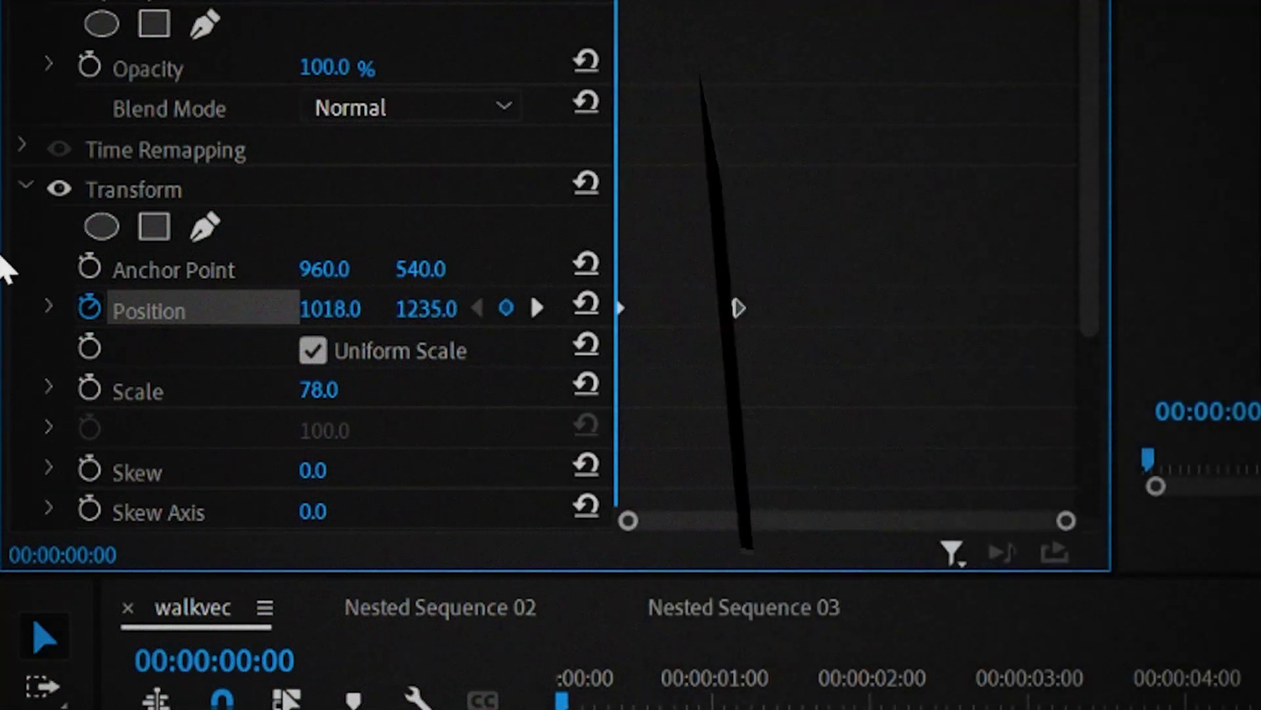
Easy Ease the end Position keyframe, nest the clips into Nested Sequence 08, and preview.
click(50, 306)
click(735, 393)
drag(698, 389, 633, 434)
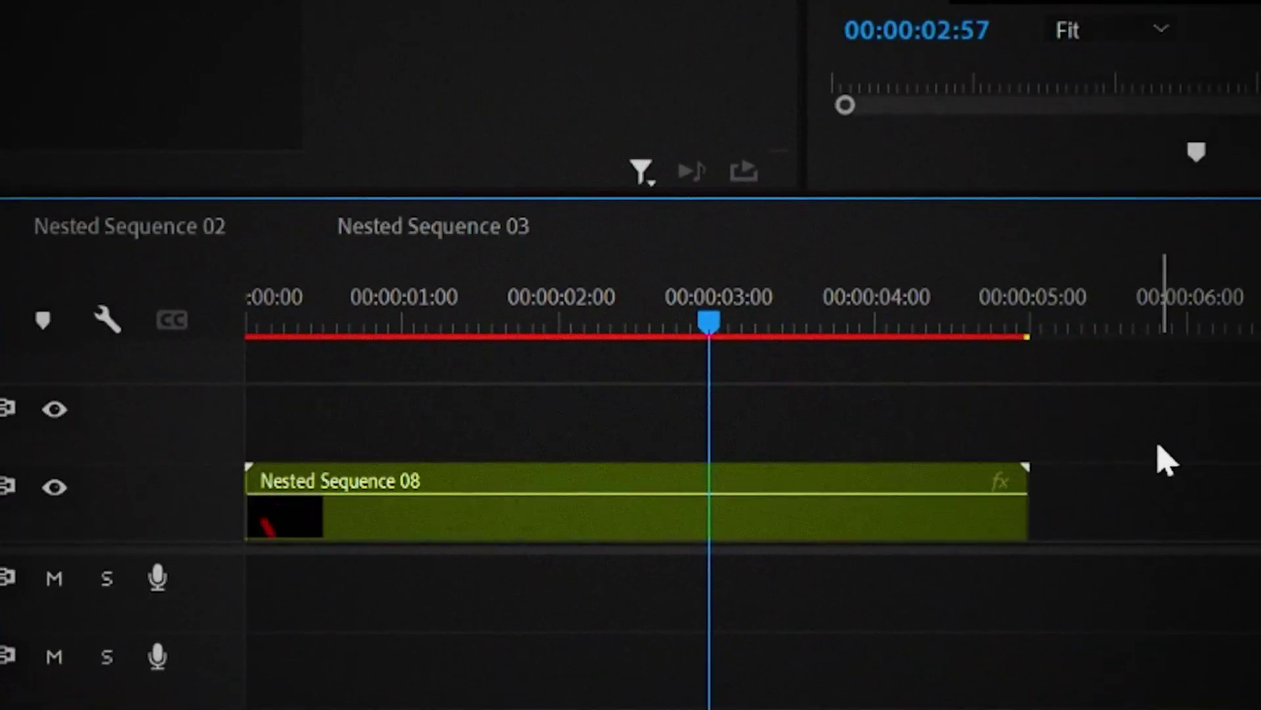
key(Home)
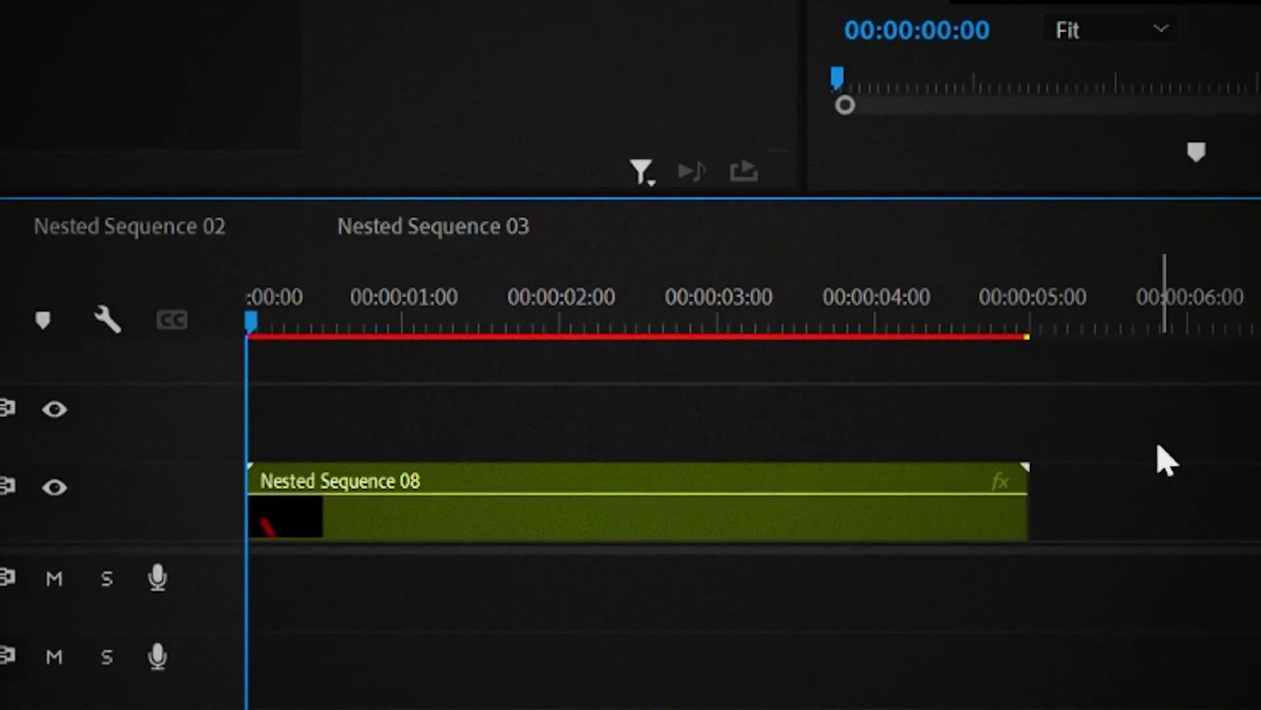
key(space)
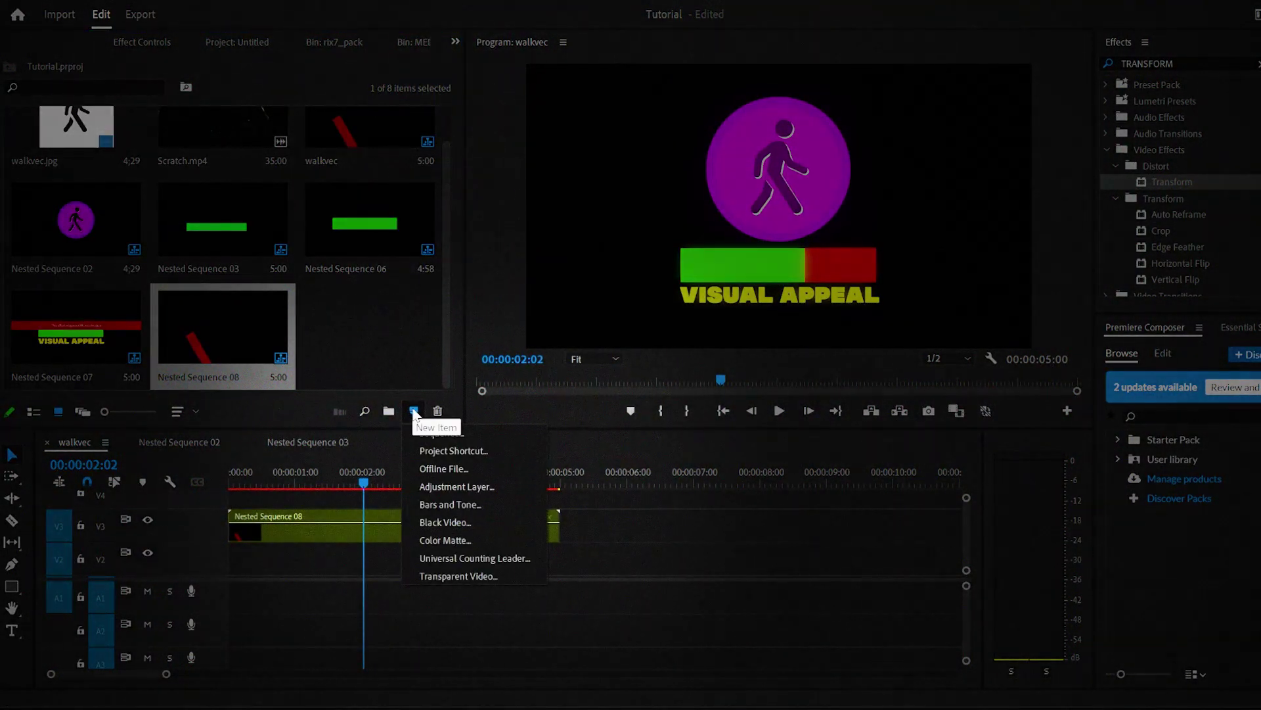
Create a Black Video item and place it beneath Nested Sequence 08.
click(462, 522)
click(713, 408)
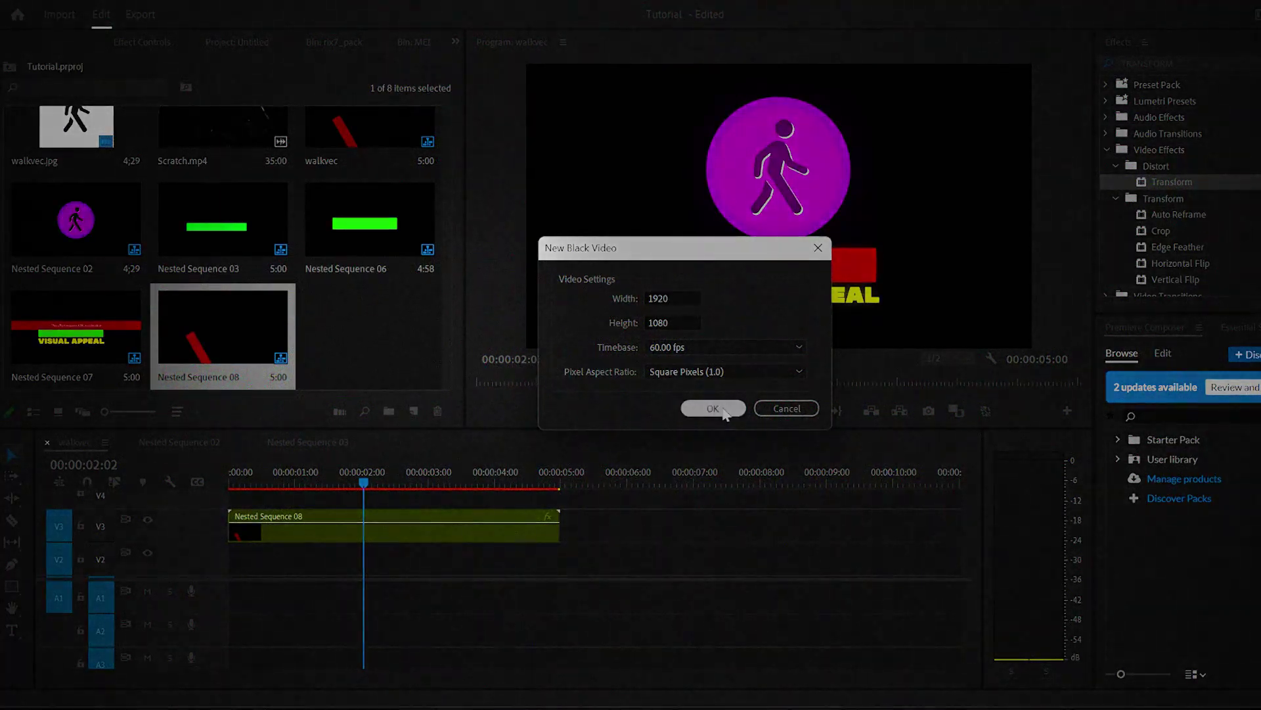
drag(352, 337, 221, 566)
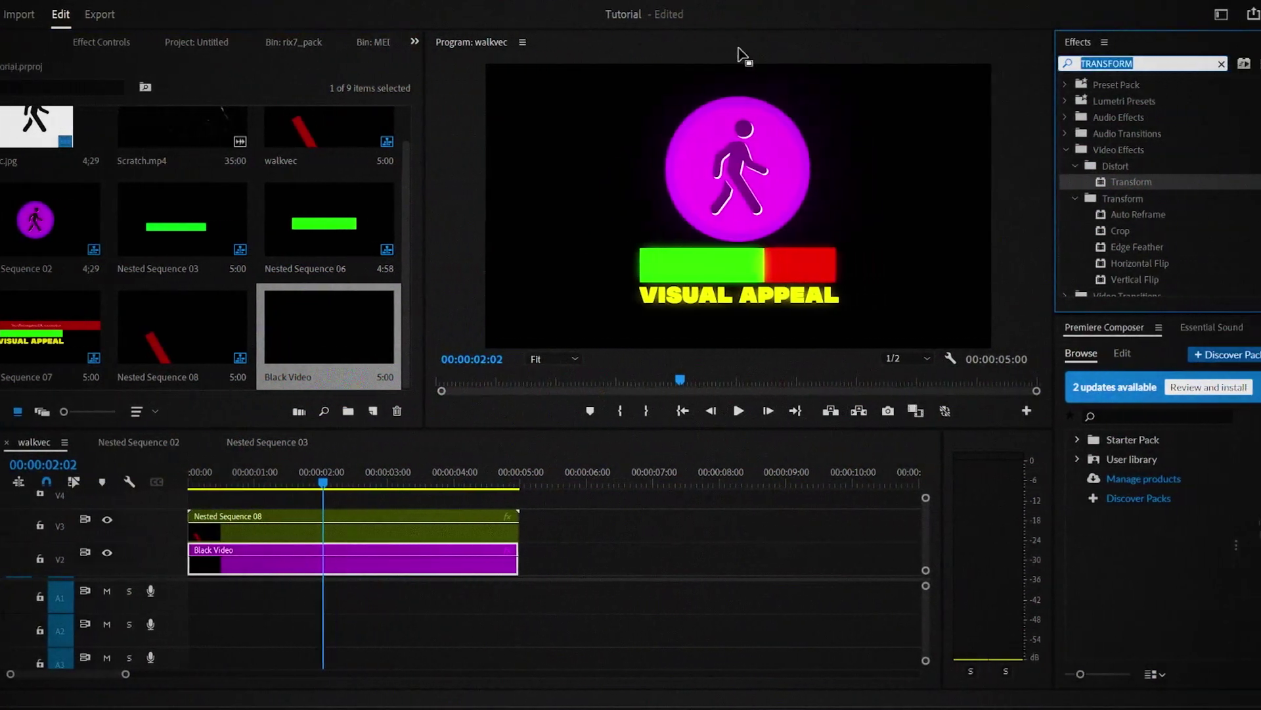
Apply Tint to the Black Video clip and map black to #1D1D29.
click(1126, 63)
text(TINT)
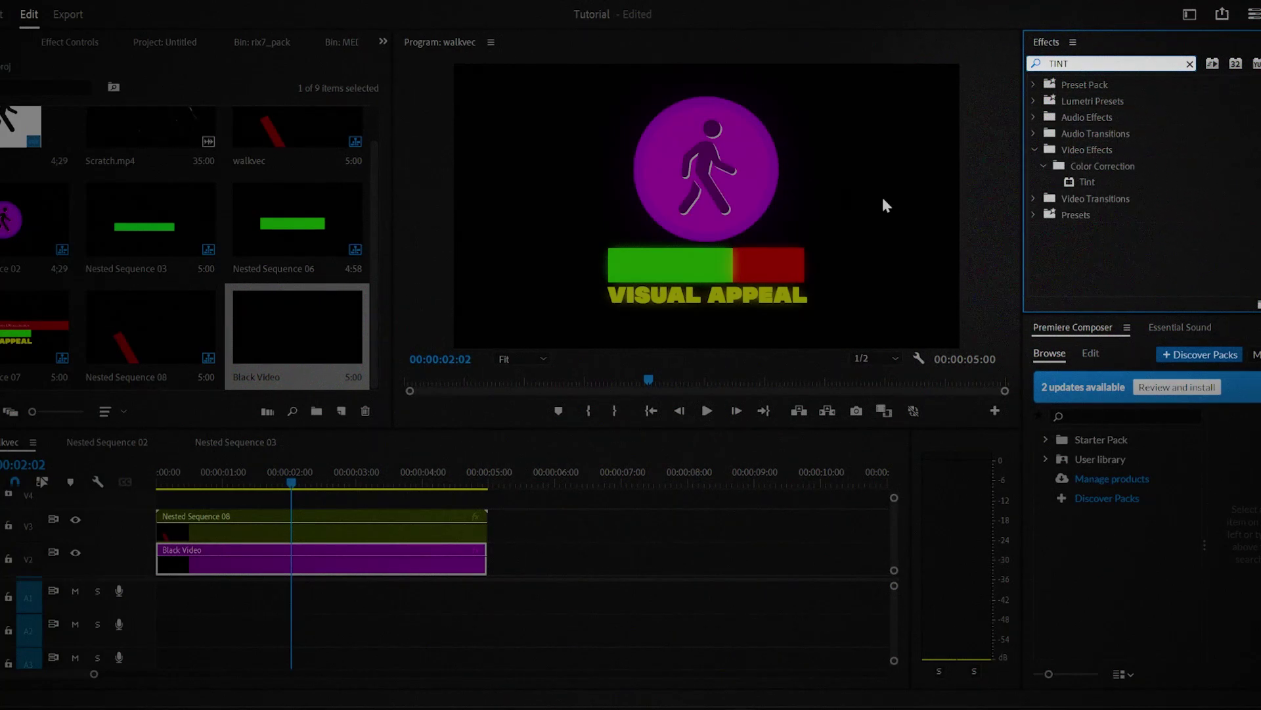
drag(1093, 175, 287, 566)
click(139, 40)
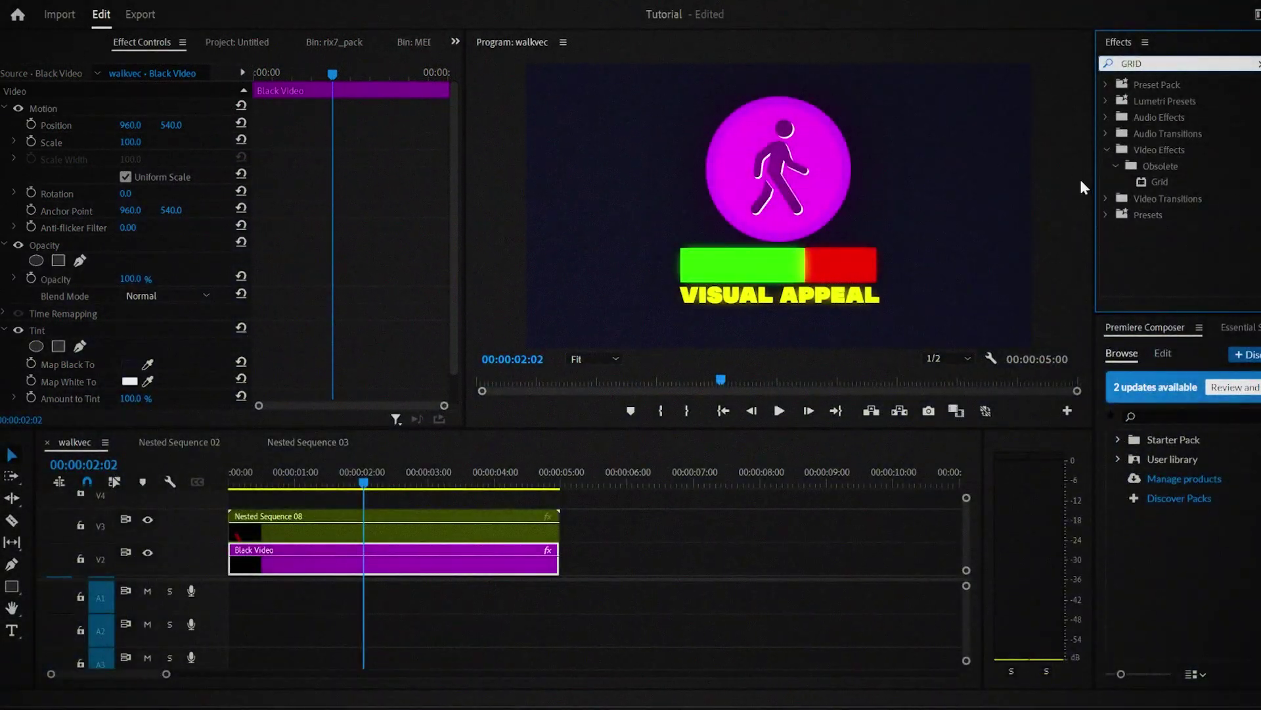
Apply Grid to the Black Video clip with corner 1003/589 and border 3.
click(1161, 183)
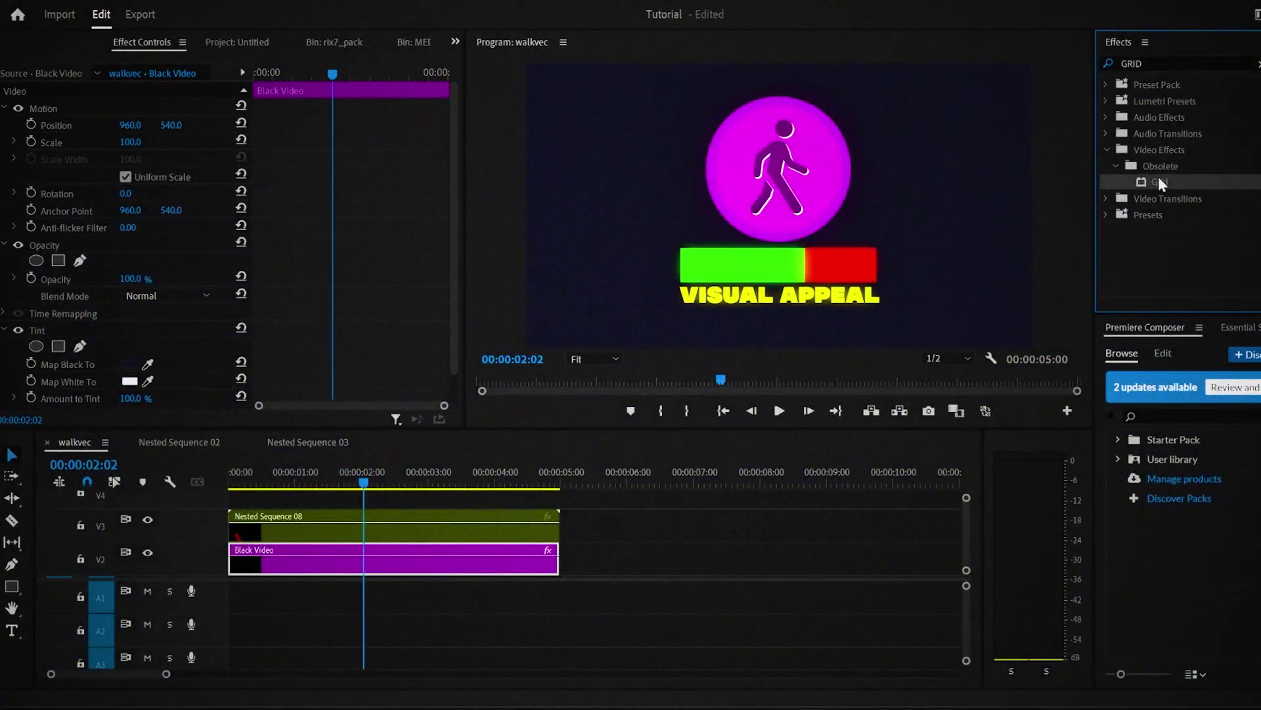
drag(559, 470, 404, 559)
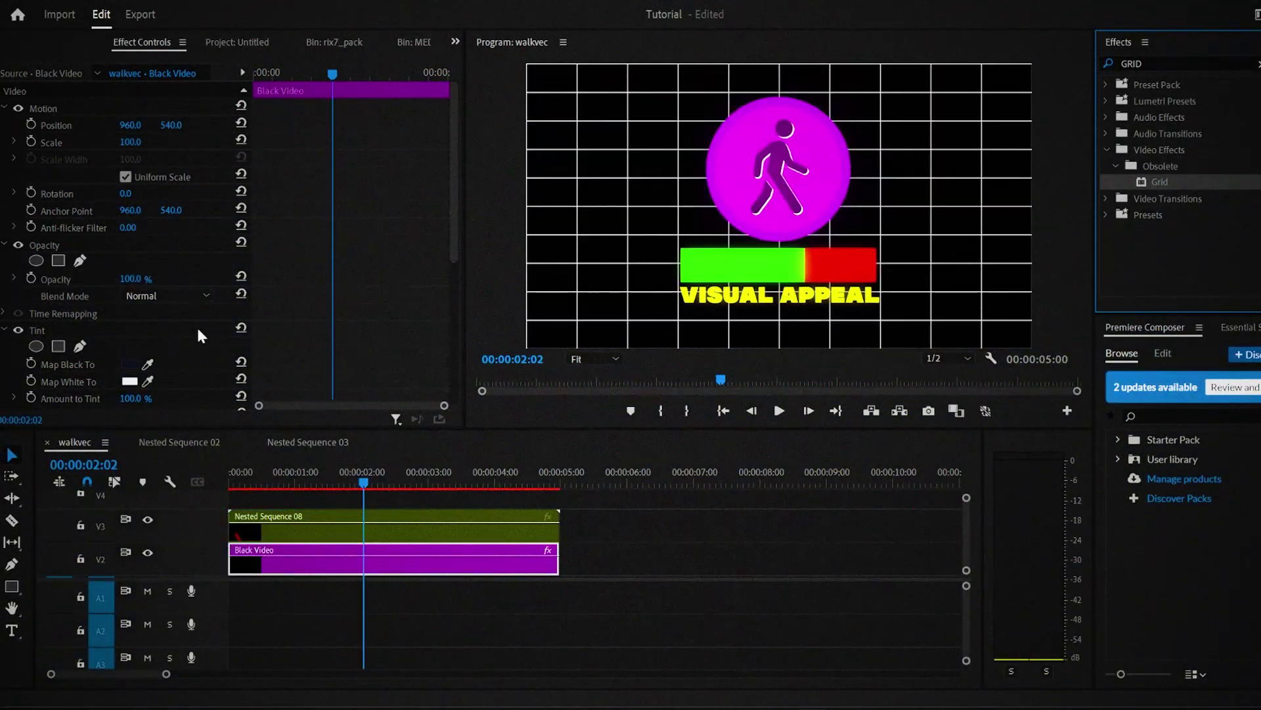
scroll(345, 324, down, 5)
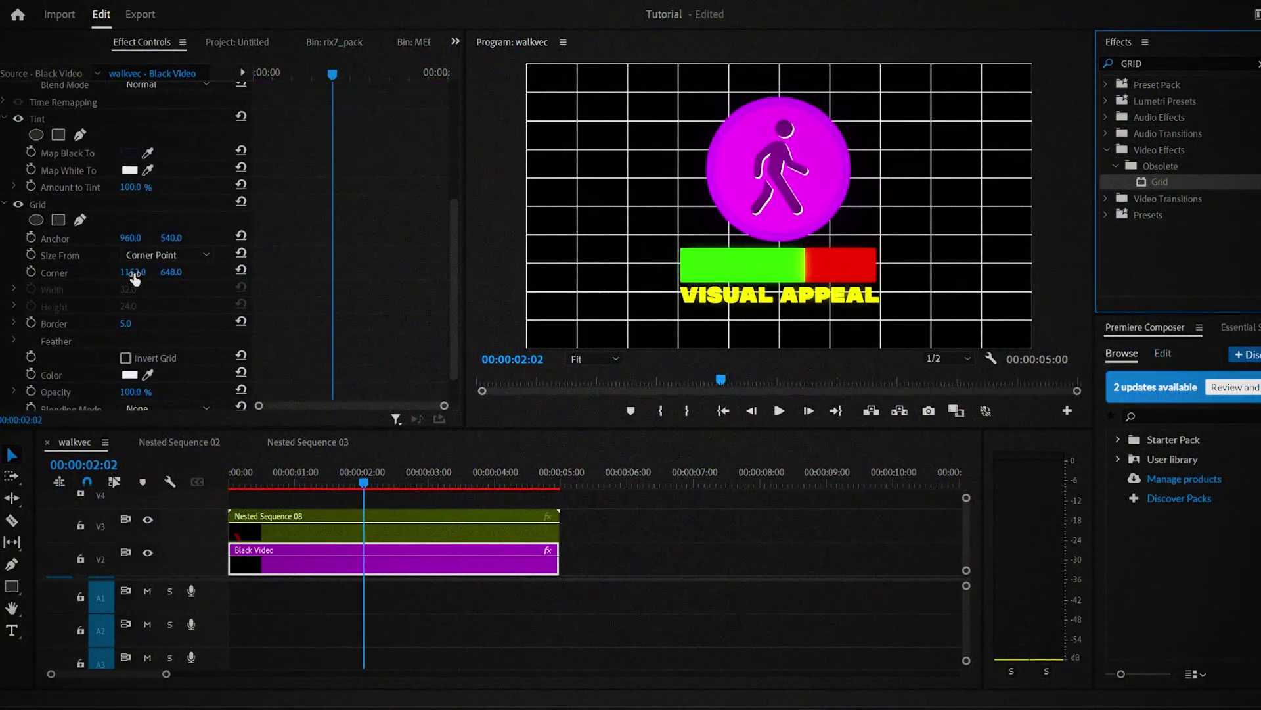
click(134, 273)
text(100)
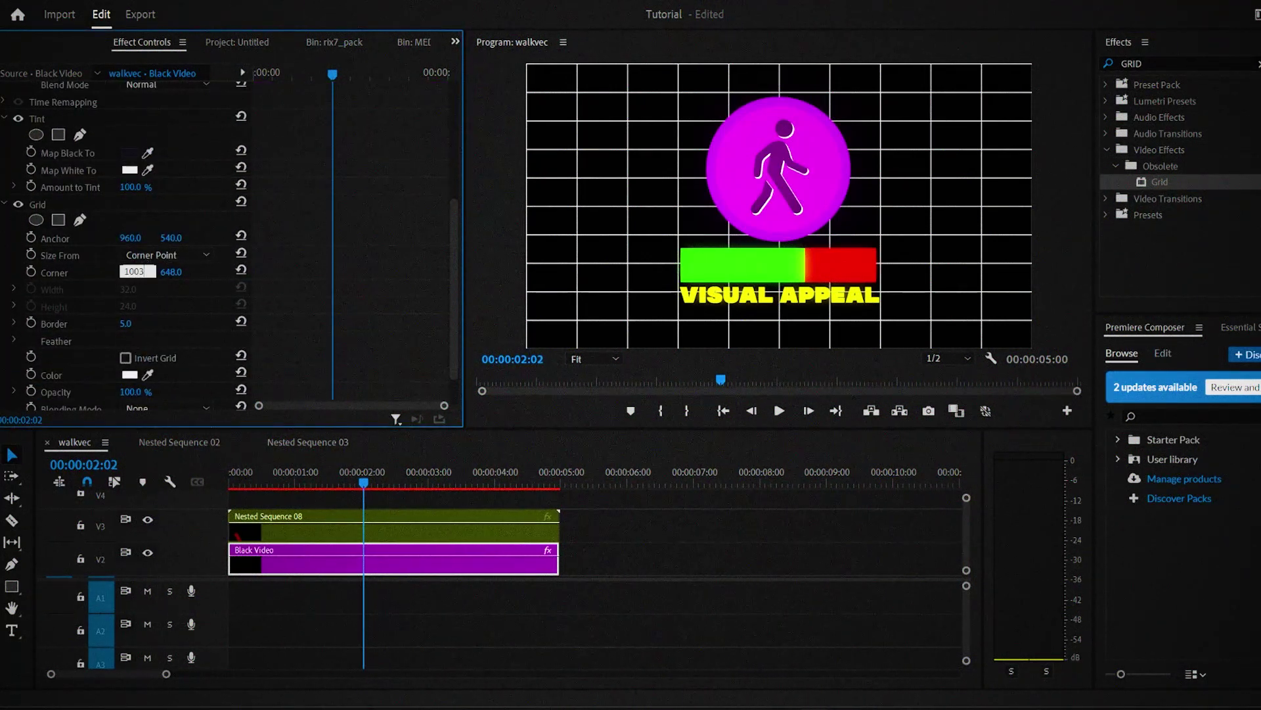
text(3)
key(Tab)
text(589)
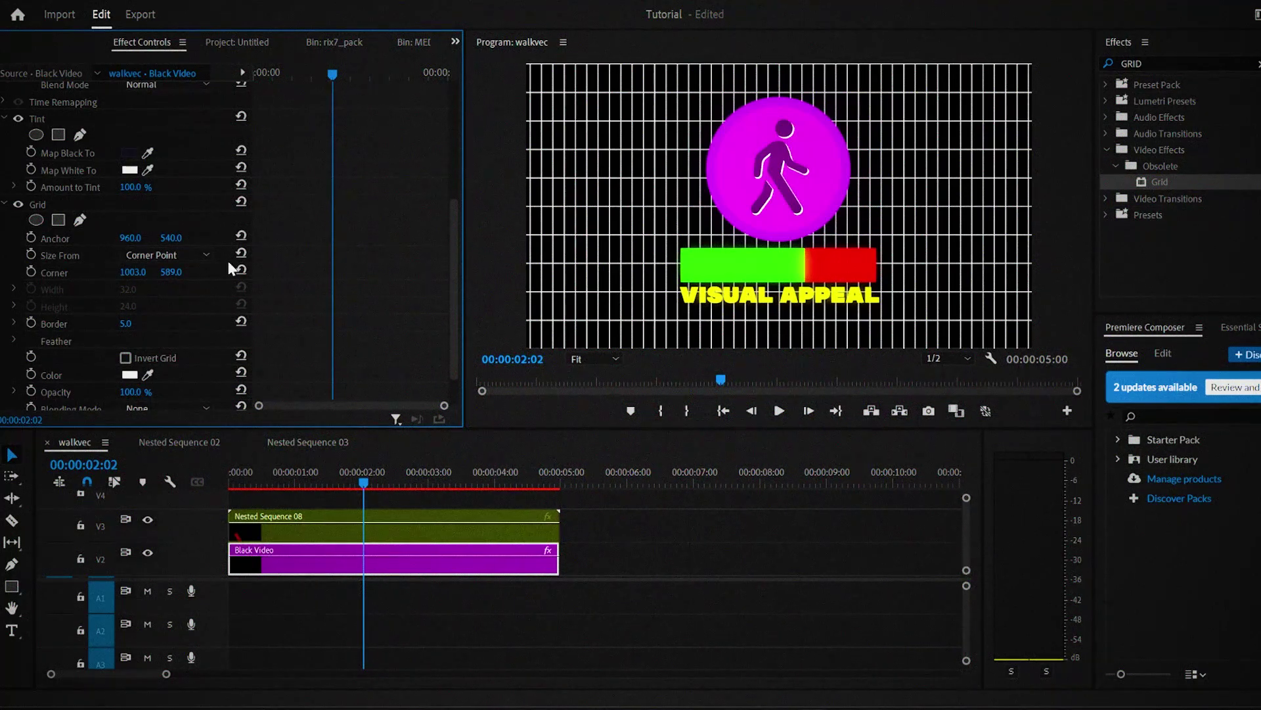
key(Tab)
text(3)
key(Return)
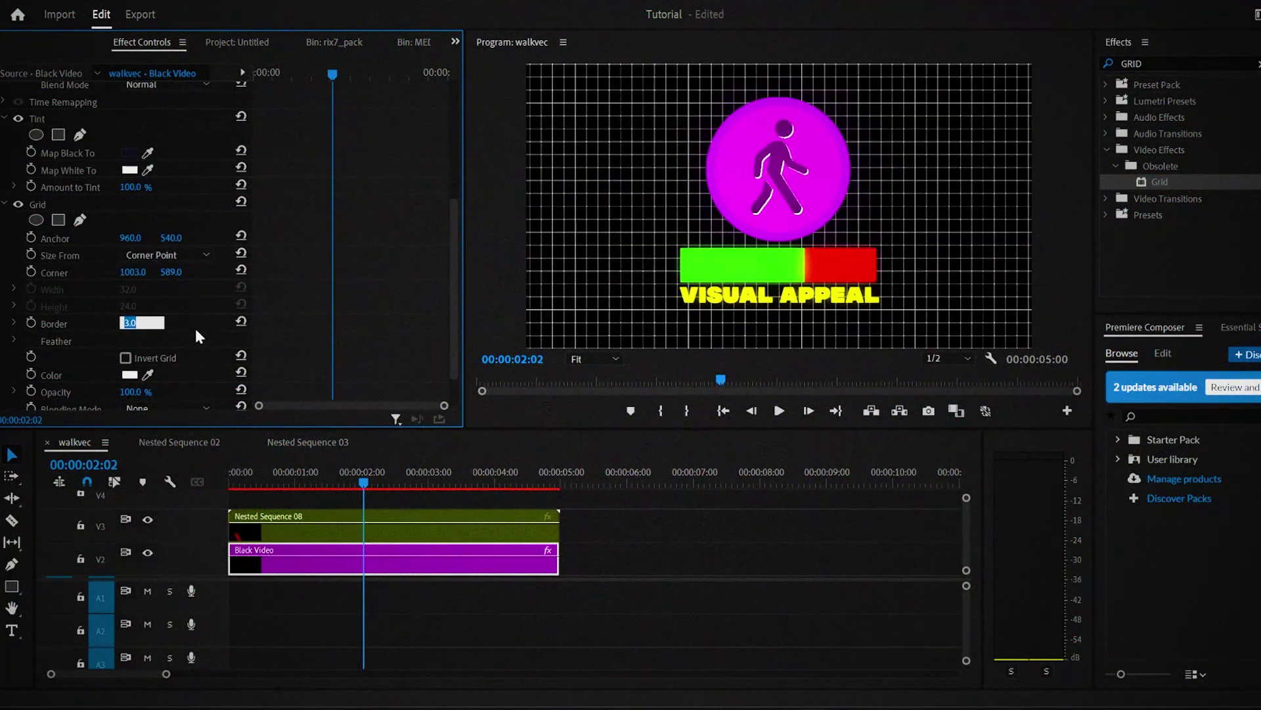
Set the grid to 16% opacity in Screen blending and add Lens Distortion.
click(135, 391)
text(16)
key(Return)
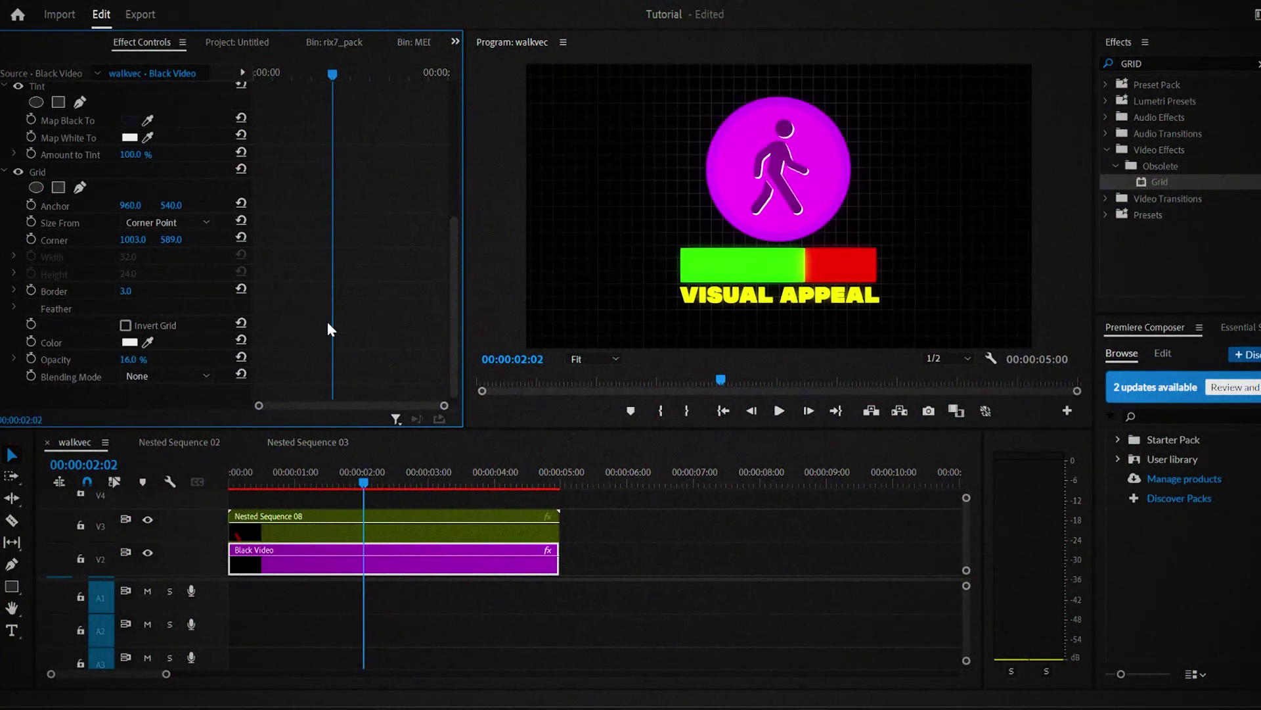
click(168, 376)
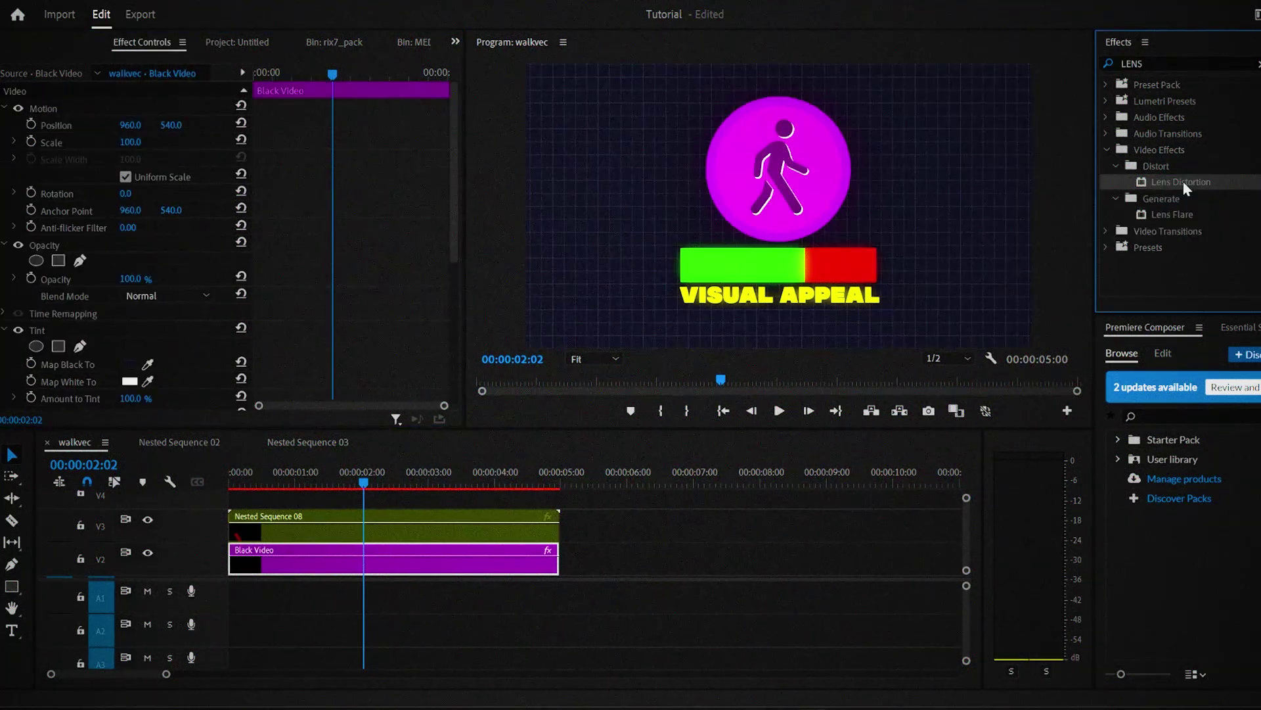
drag(839, 354, 543, 565)
scroll(151, 296, down, 10)
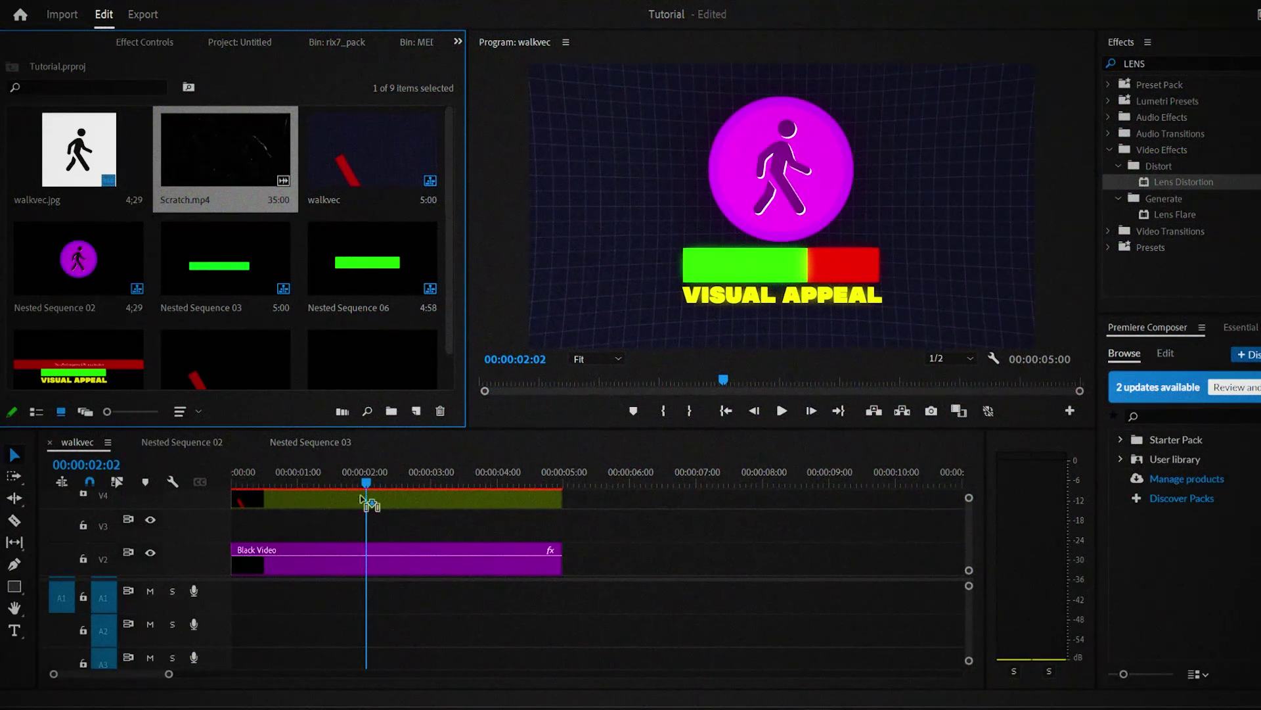
Place Scratch.mp4 on track V3 and blend it in Color Dodge.
drag(225, 151, 304, 520)
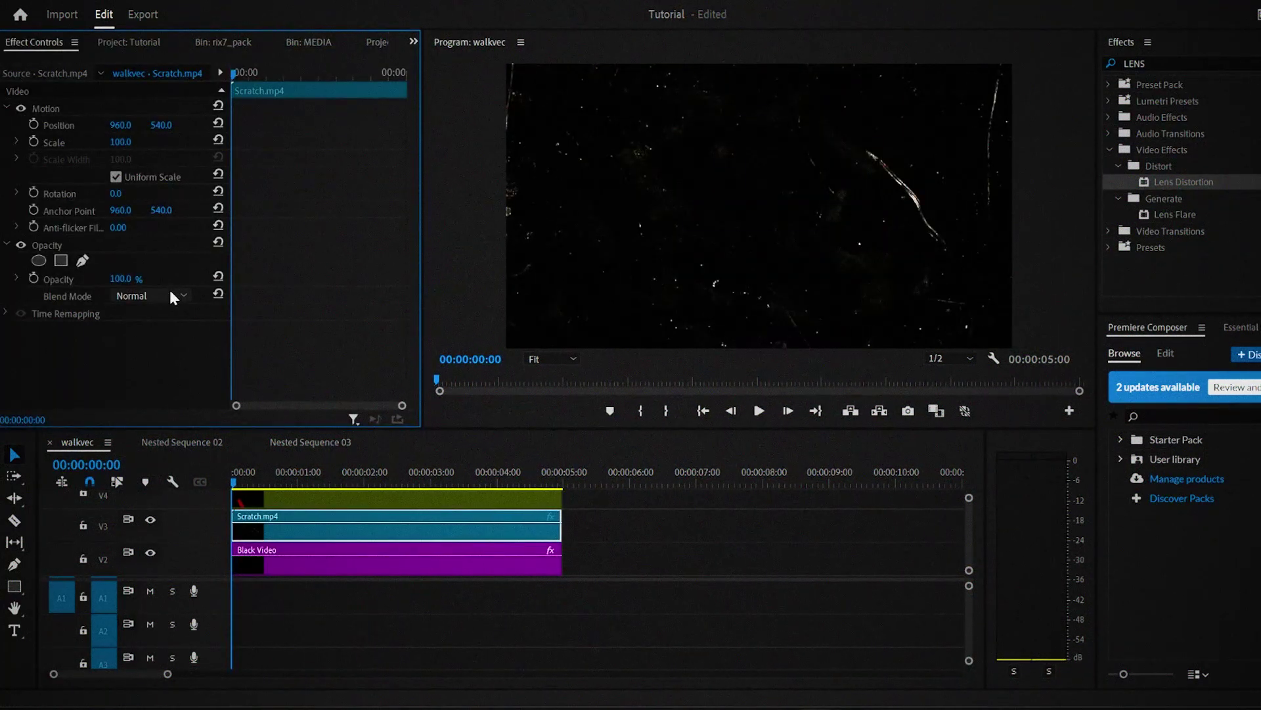
click(171, 294)
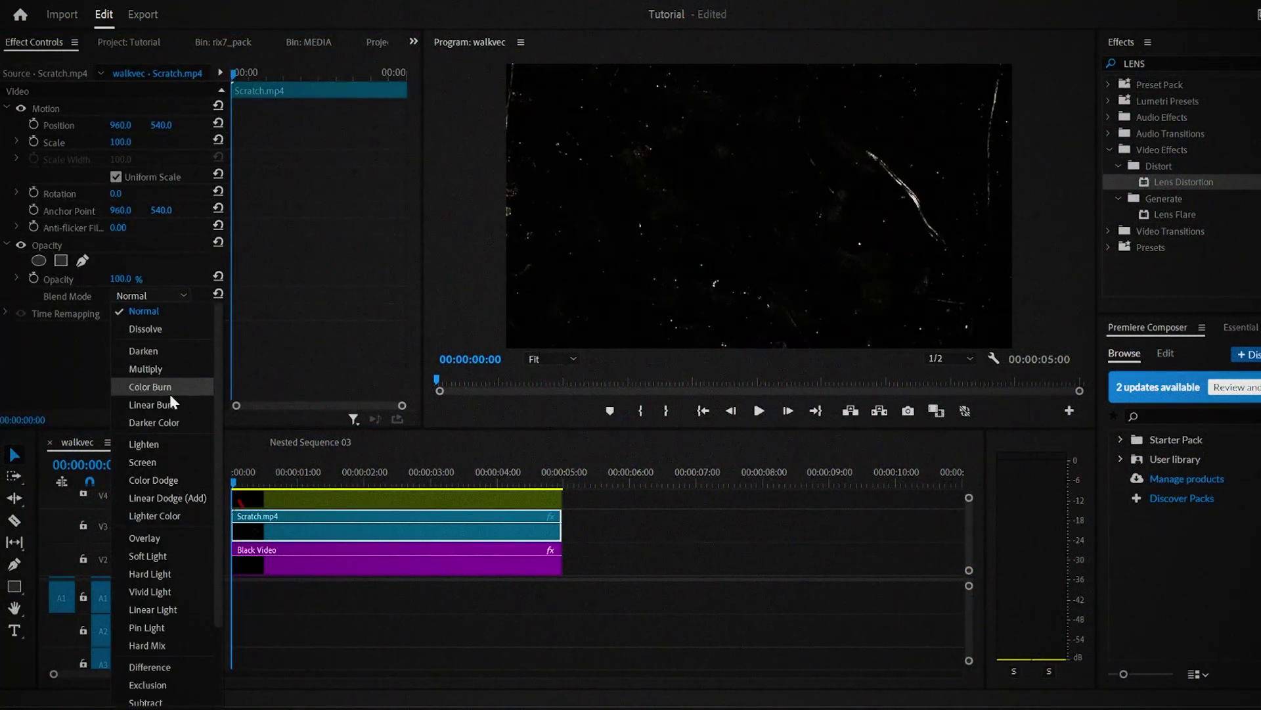
click(168, 481)
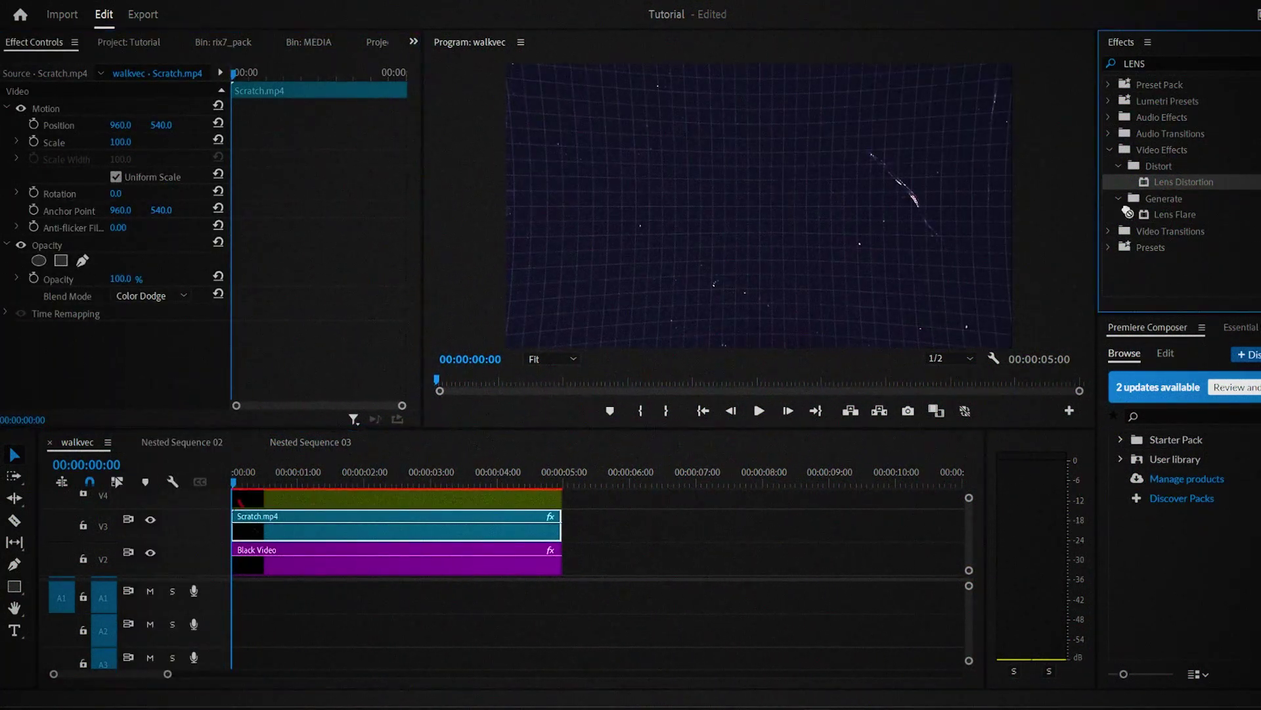
Apply Lens Distortion to the Scratch.mp4 clip with curvature -2.
mouse_move(1179, 182)
mouse_down()
mouse_move(422, 557)
mouse_move(391, 534)
mouse_up()
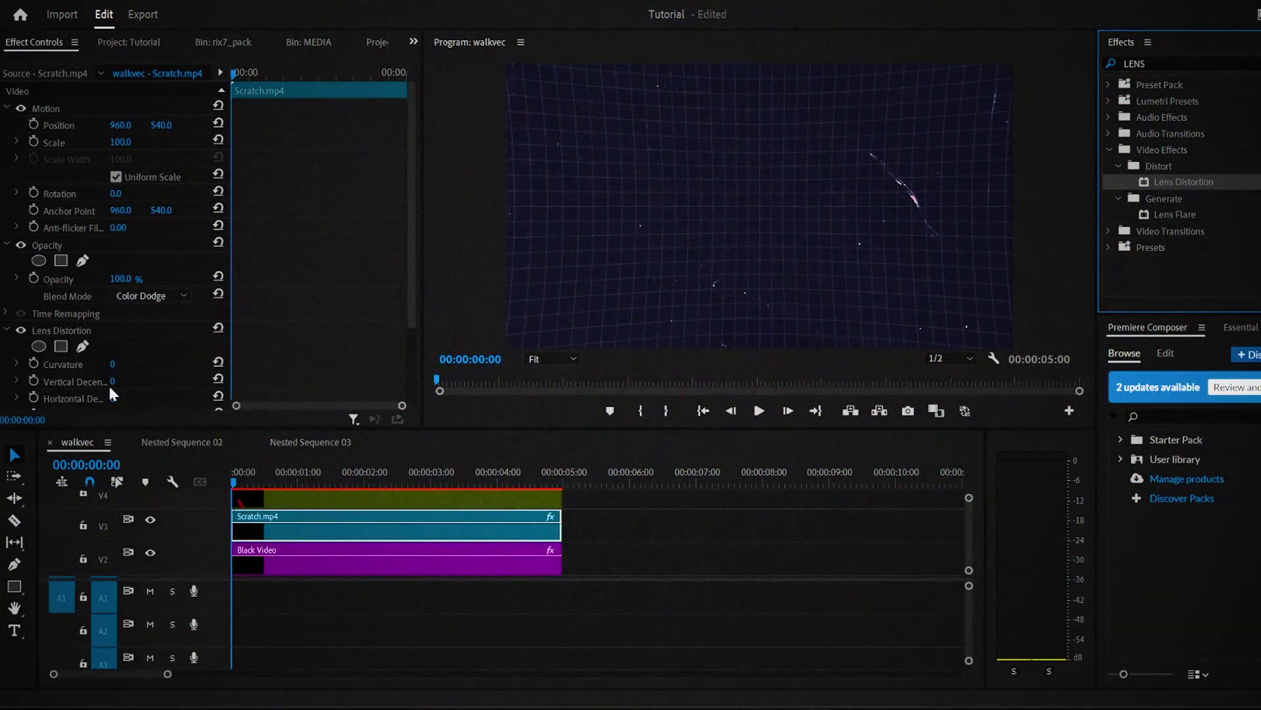
click(111, 365)
text(-2)
click(146, 42)
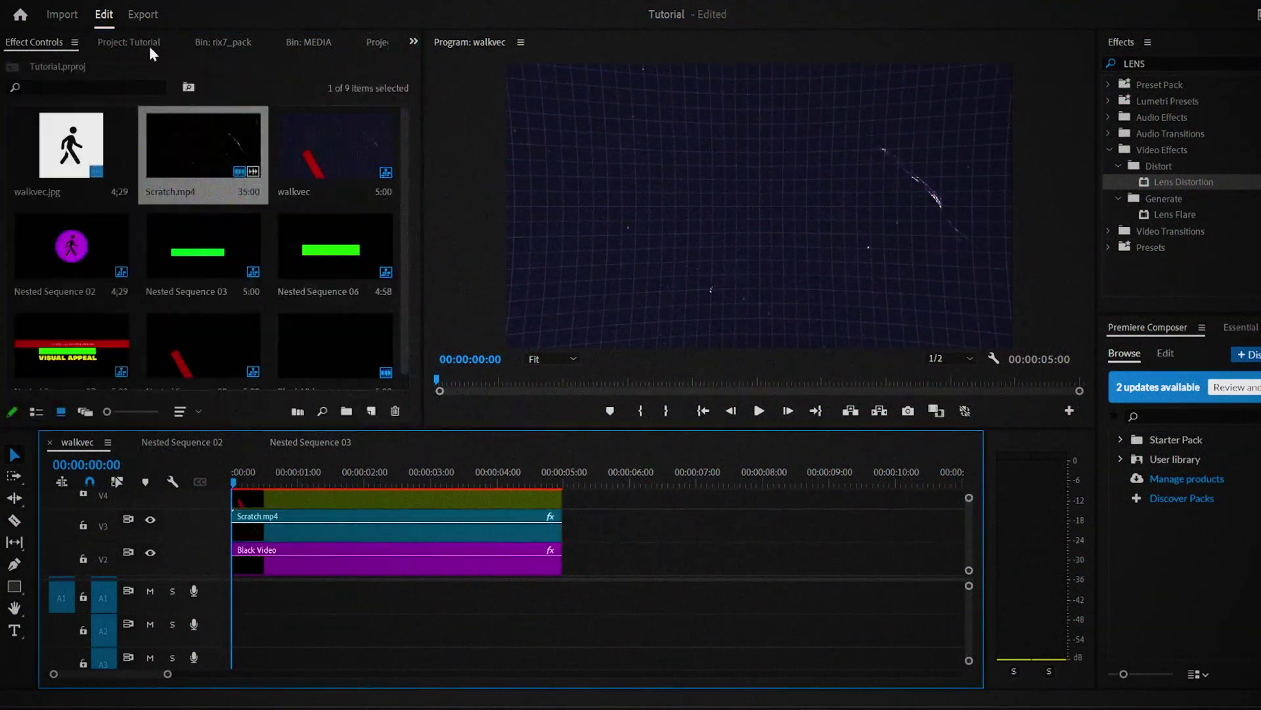
Create a new Adjustment Layer and stack it on track V5.
click(371, 410)
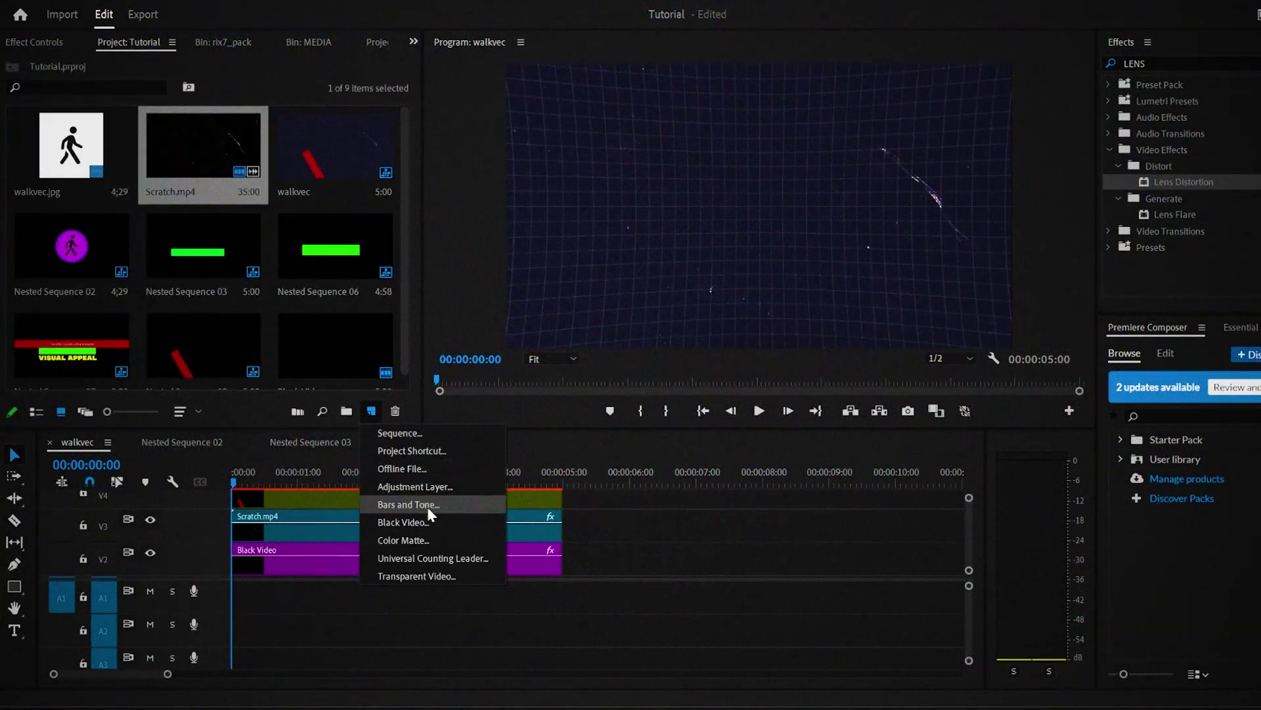
click(420, 487)
drag(51, 338, 247, 507)
drag(551, 508, 624, 508)
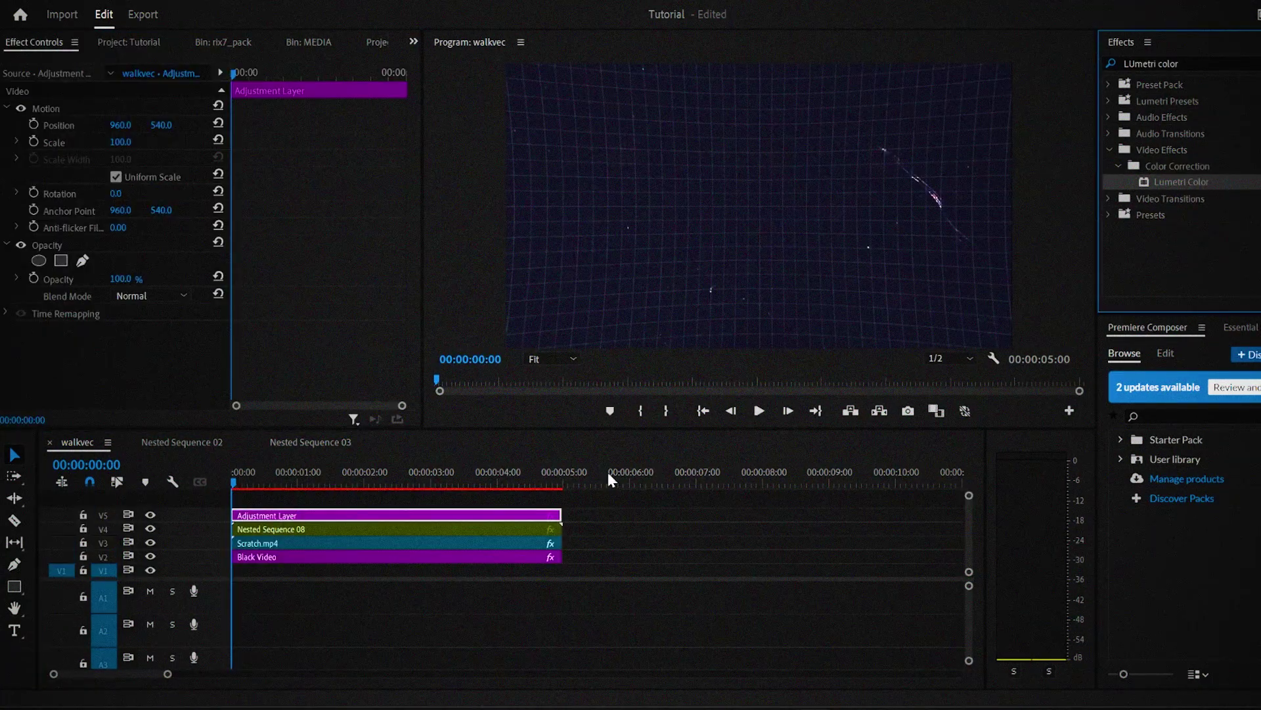
Apply Lumetri Color to the adjustment layer with Vignette Amount -1 and Roundness 100.
drag(608, 479, 458, 516)
scroll(182, 322, down, 3)
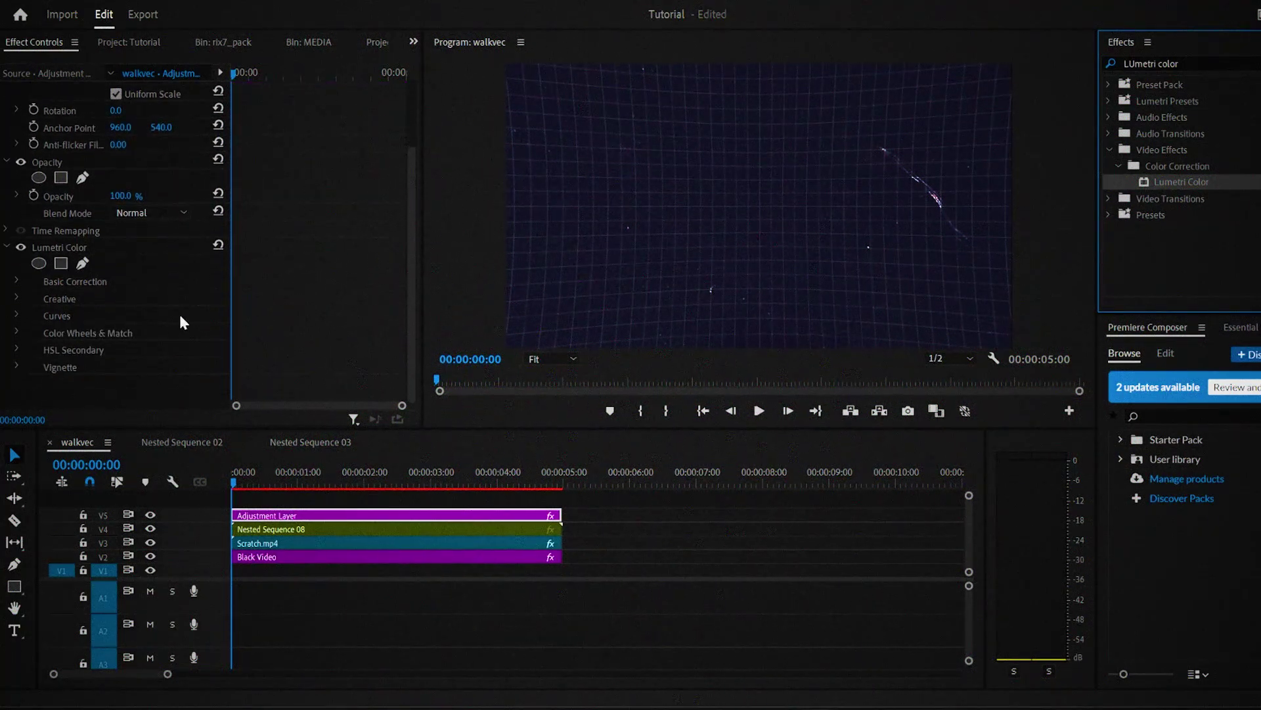
click(44, 368)
click(16, 368)
scroll(149, 360, down, 3)
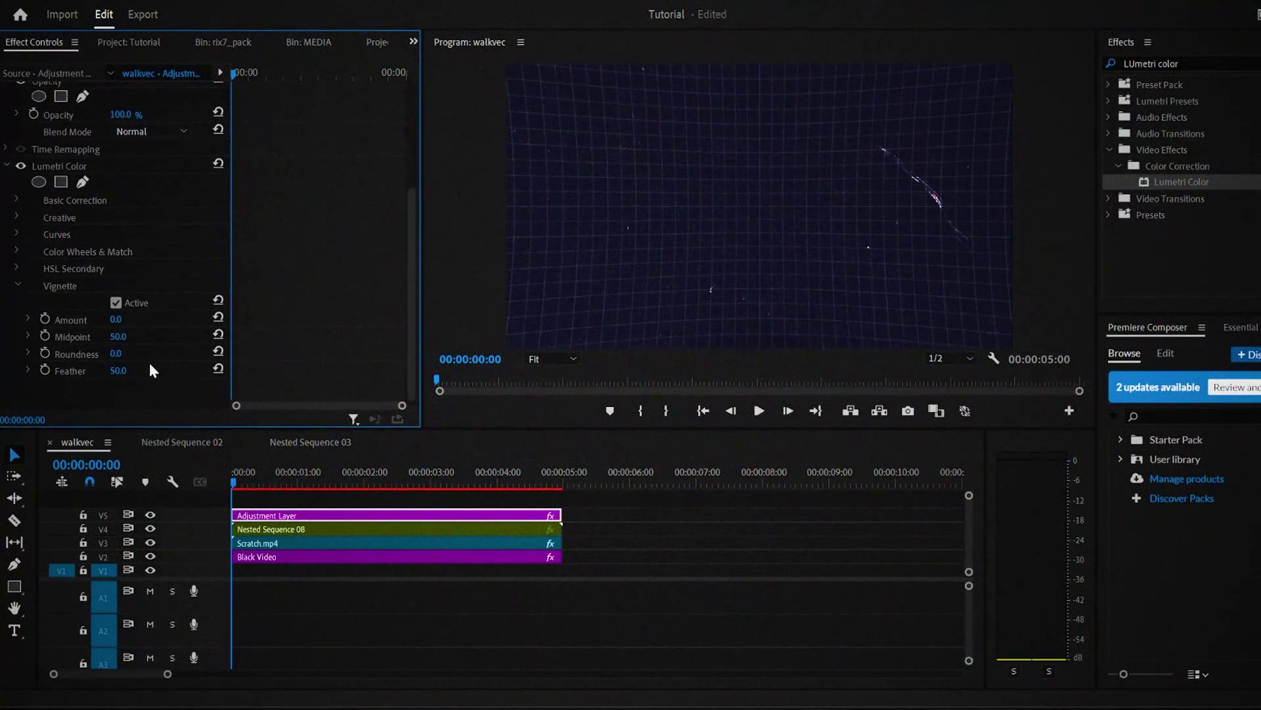
click(120, 315)
text(-1)
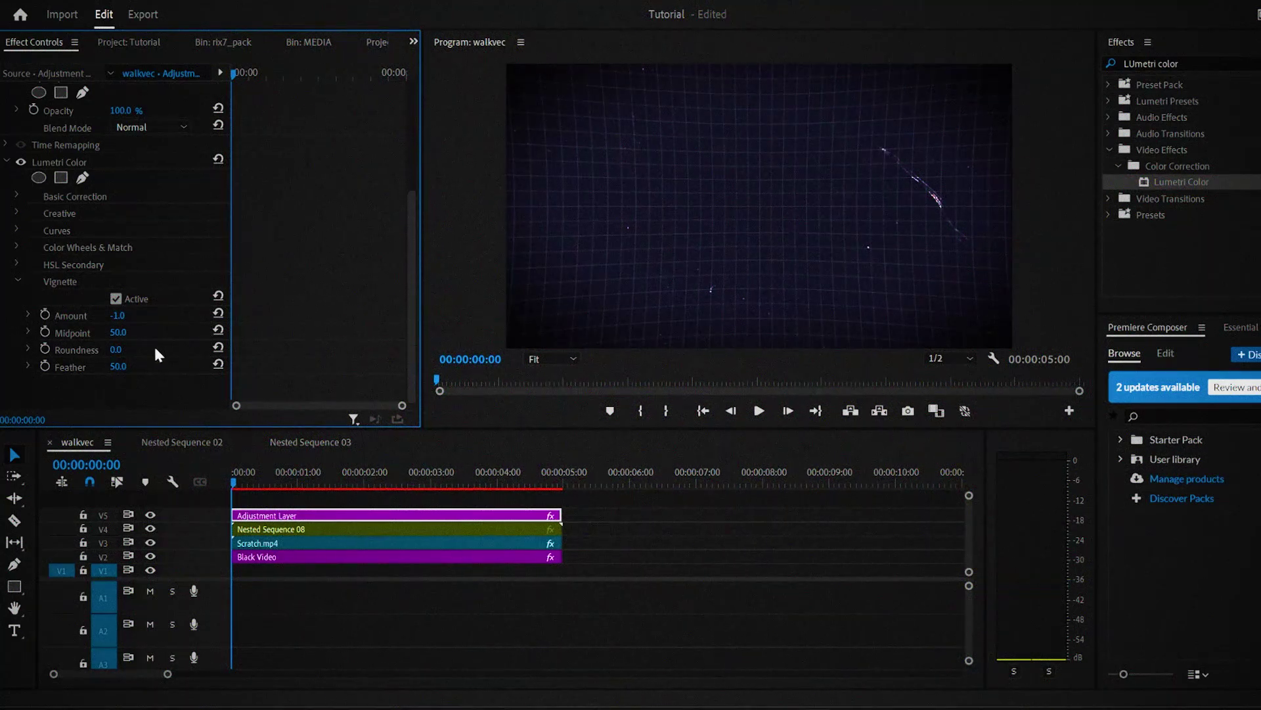
drag(116, 350, 219, 330)
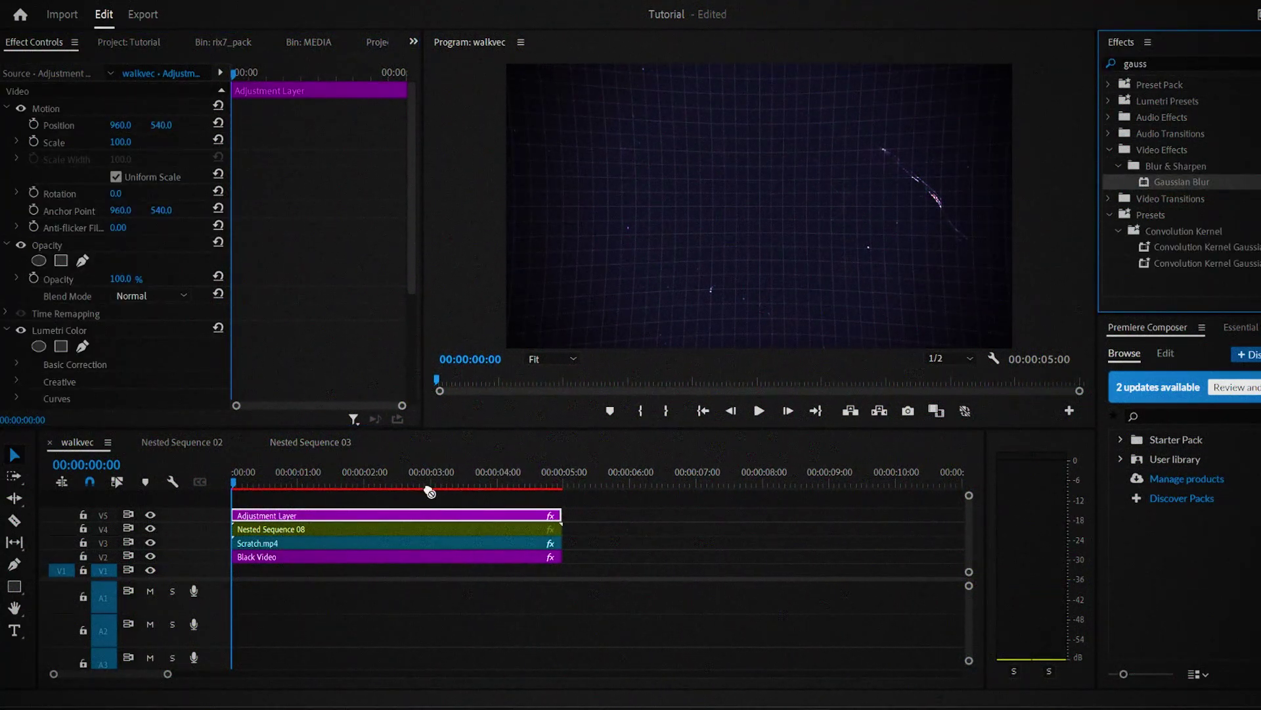
Apply Gaussian Blur at 100 to the Adjustment Layer with an inverted ellipse mask.
drag(430, 491, 335, 516)
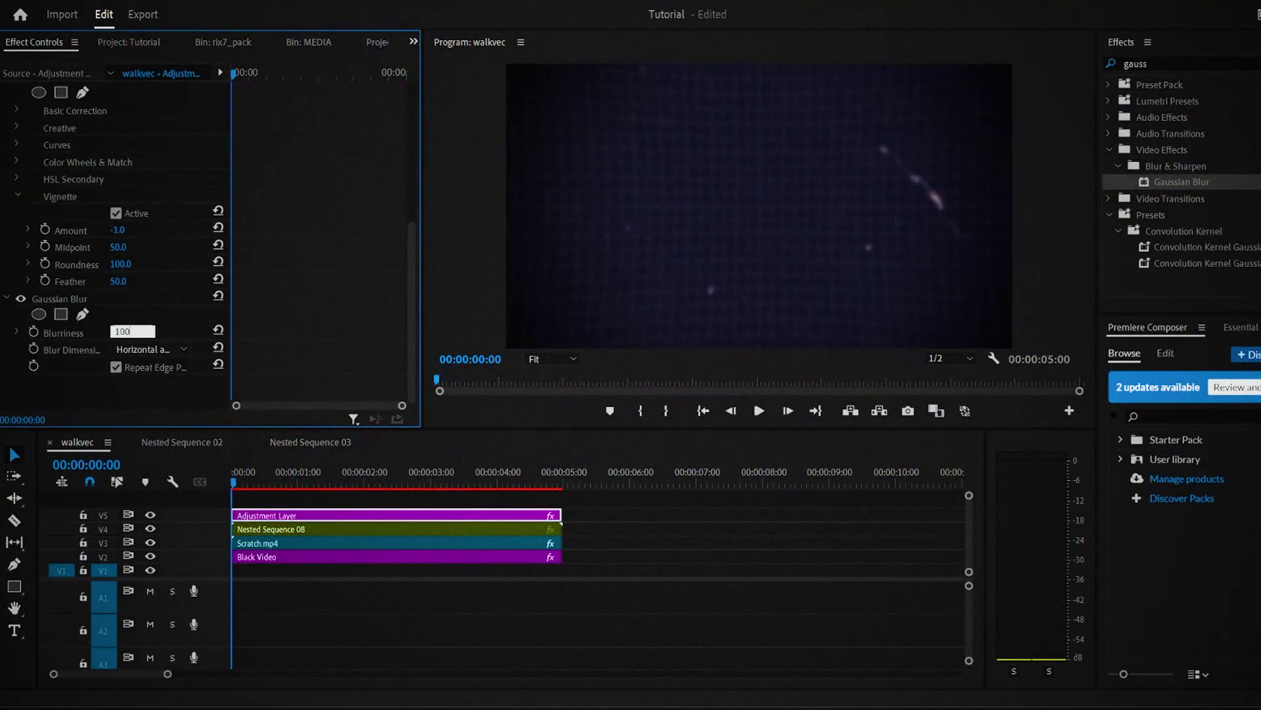
click(39, 315)
scroll(96, 368, down, 3)
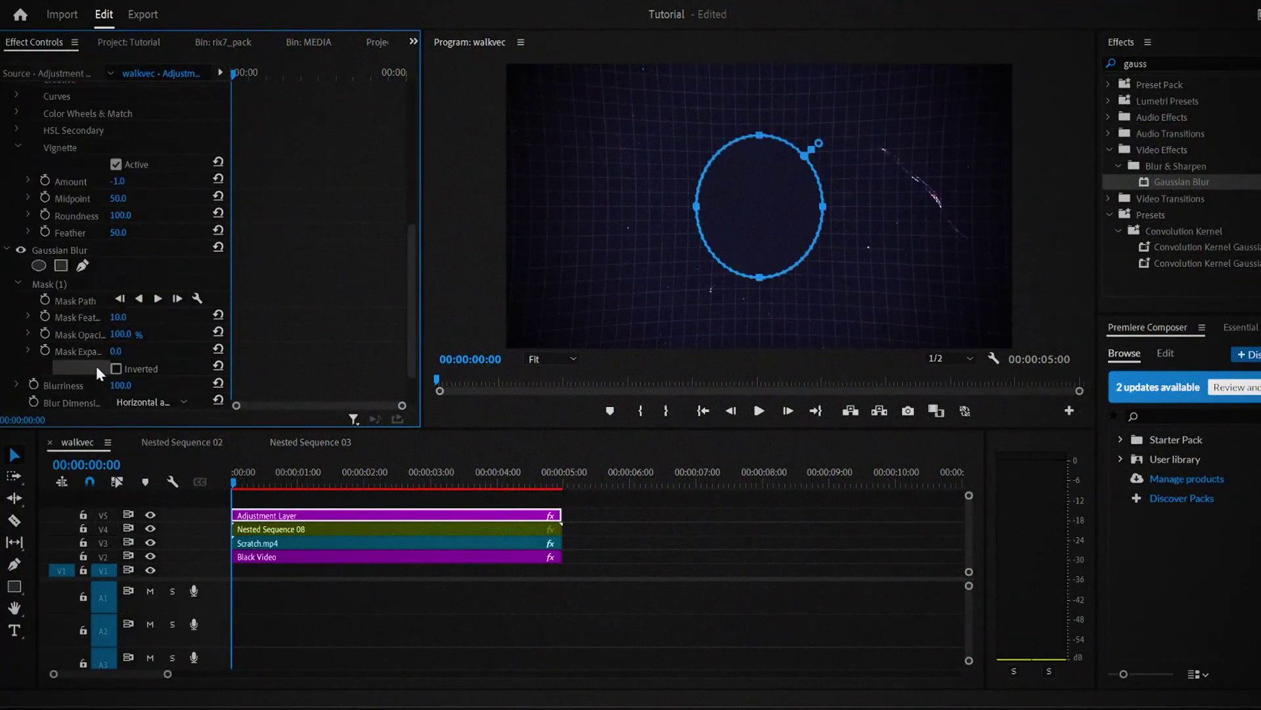
Enlarge the ellipse mask toward the frame edges with 469 expansion and 414 feather.
drag(696, 206, 667, 211)
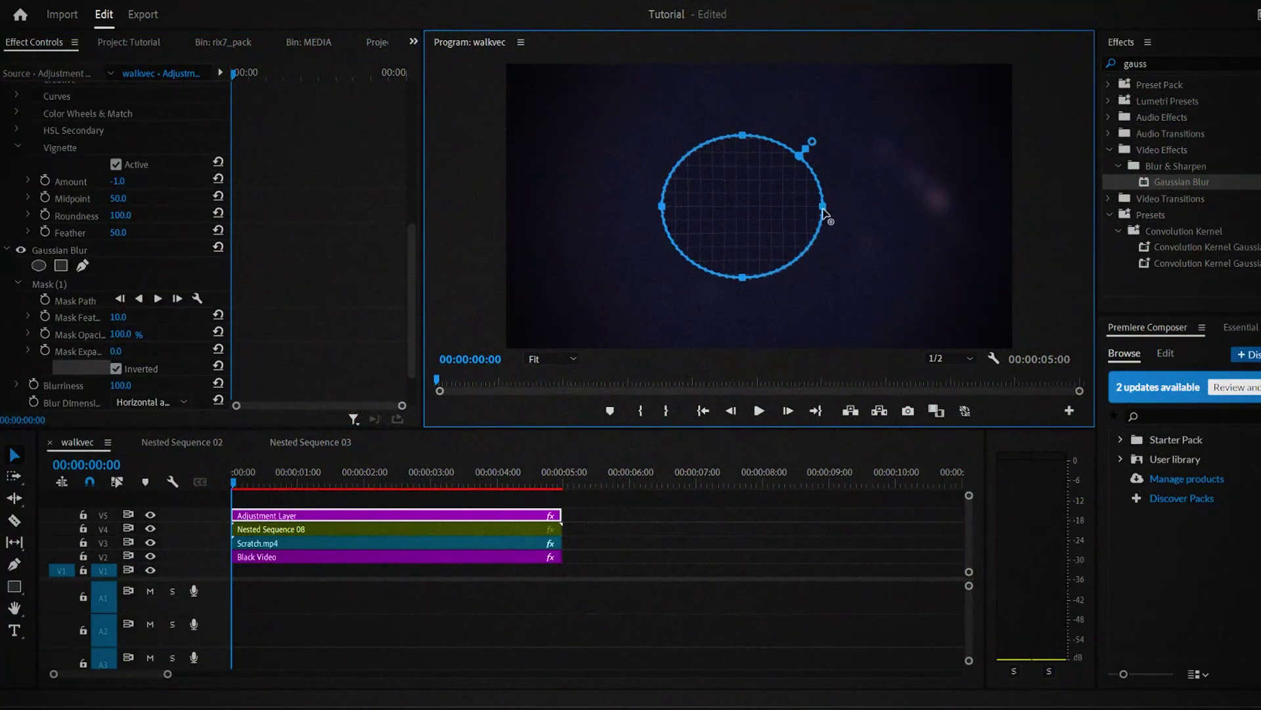
drag(824, 207, 871, 206)
drag(424, 230, 460, 230)
drag(868, 140, 961, 1)
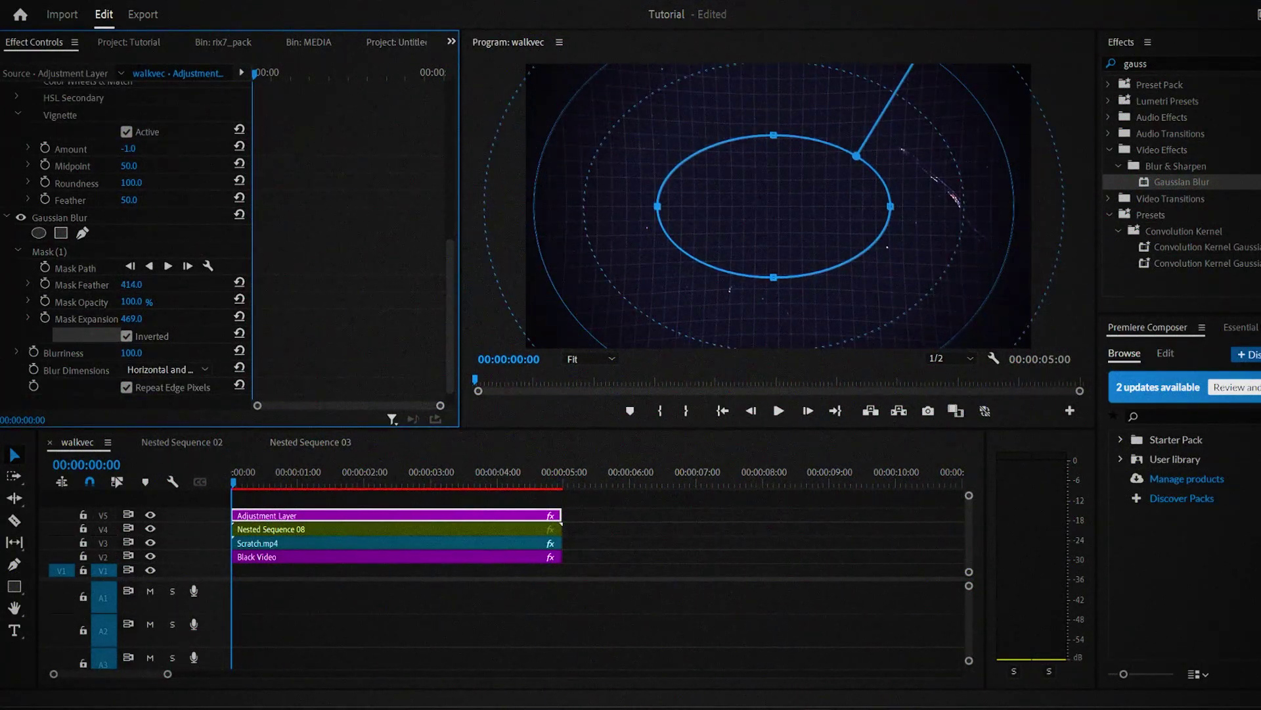